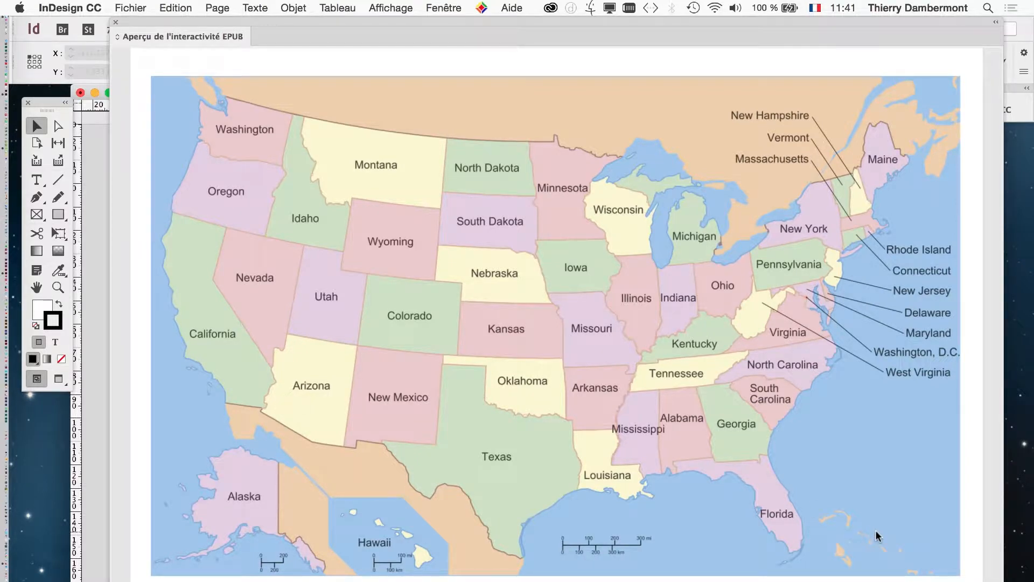
Step: Test the Colorado hotspot in the EPUB interactivity preview by showing and hiding its info text, and close the preview
mouse_move(408, 331)
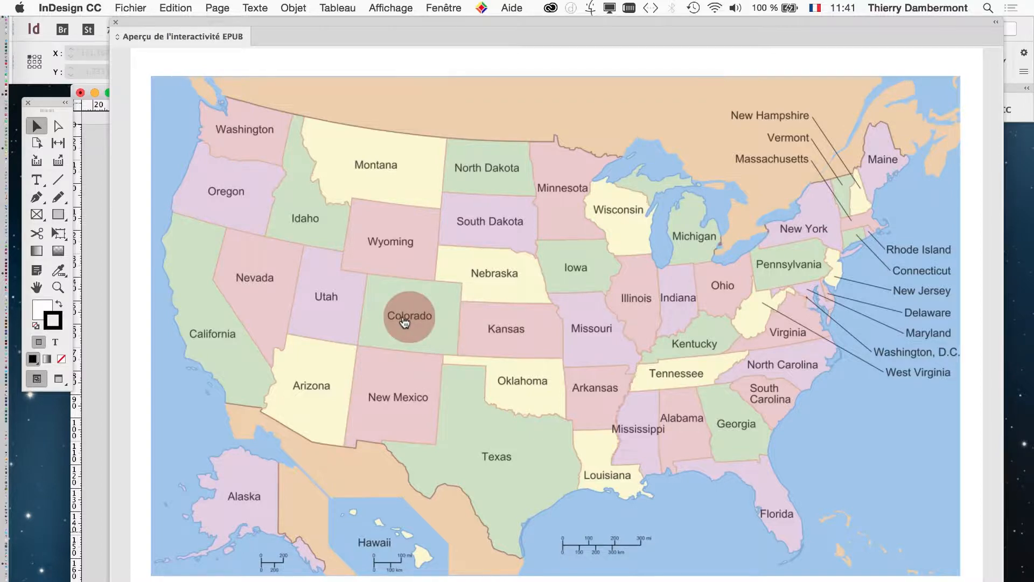
left_click(406, 322)
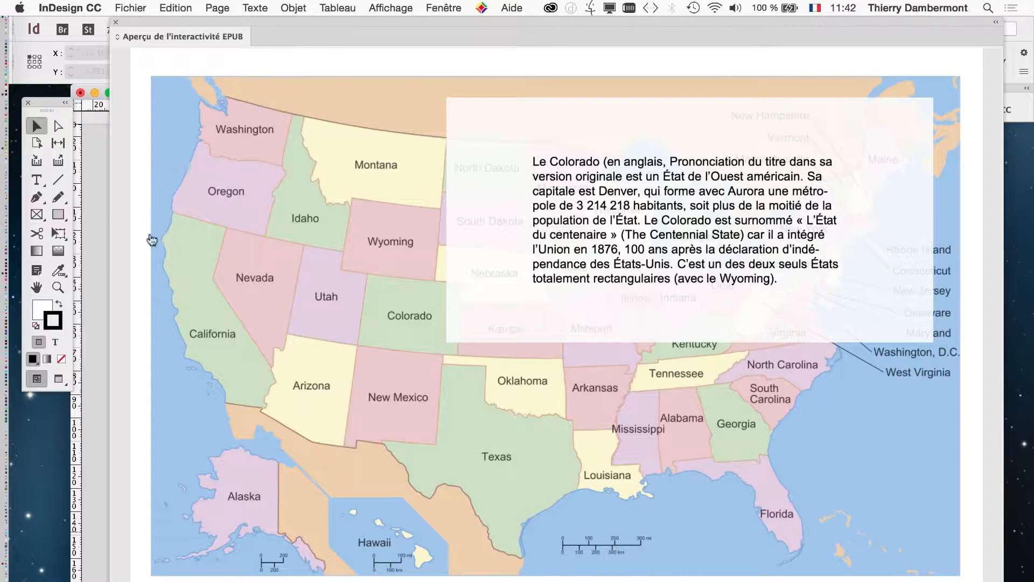
left_click(679, 510)
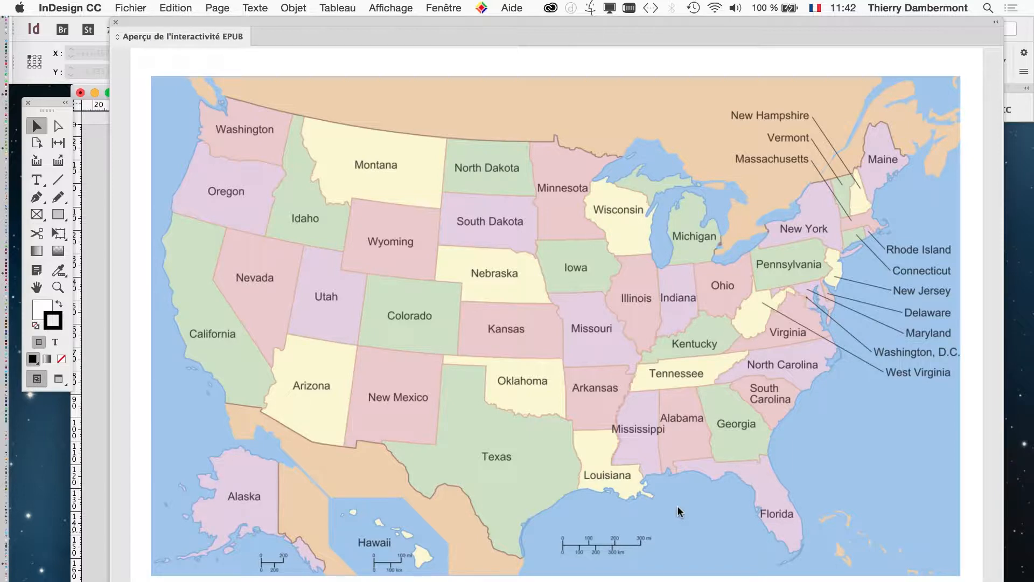
left_click(115, 22)
Step: Undo the recent edits to the Colorado info block until it is back at its original size covering the map
key("super+a")
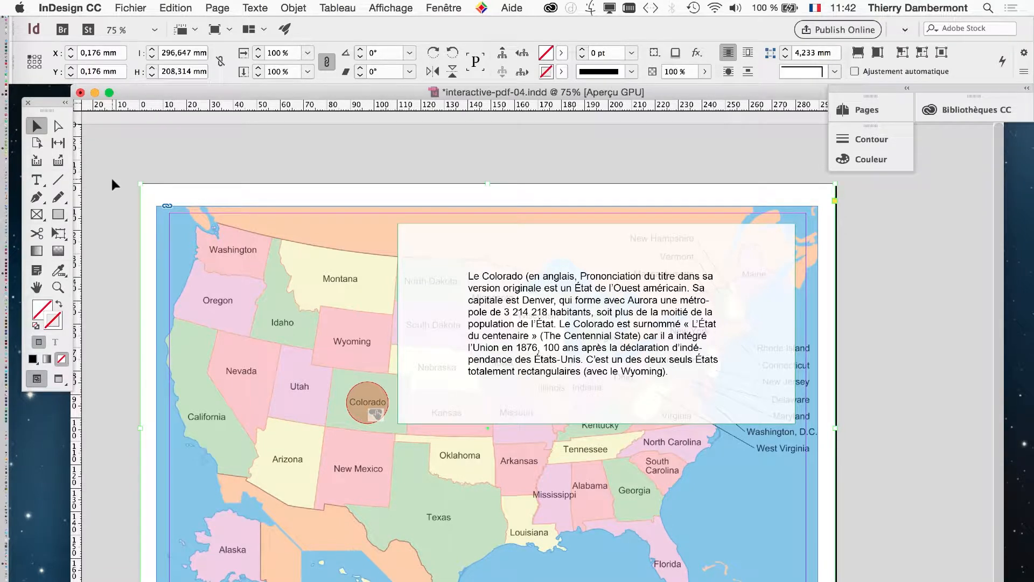
key("super+z")
key("super+z")
key("super+z")
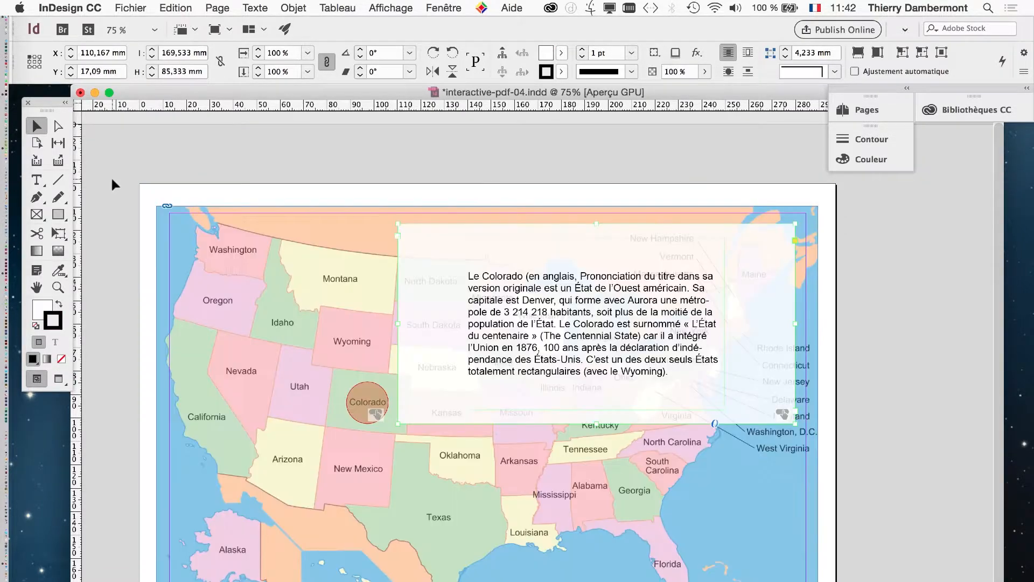
key("super+z")
key("super+z")
key("super+z")
key("super+z")
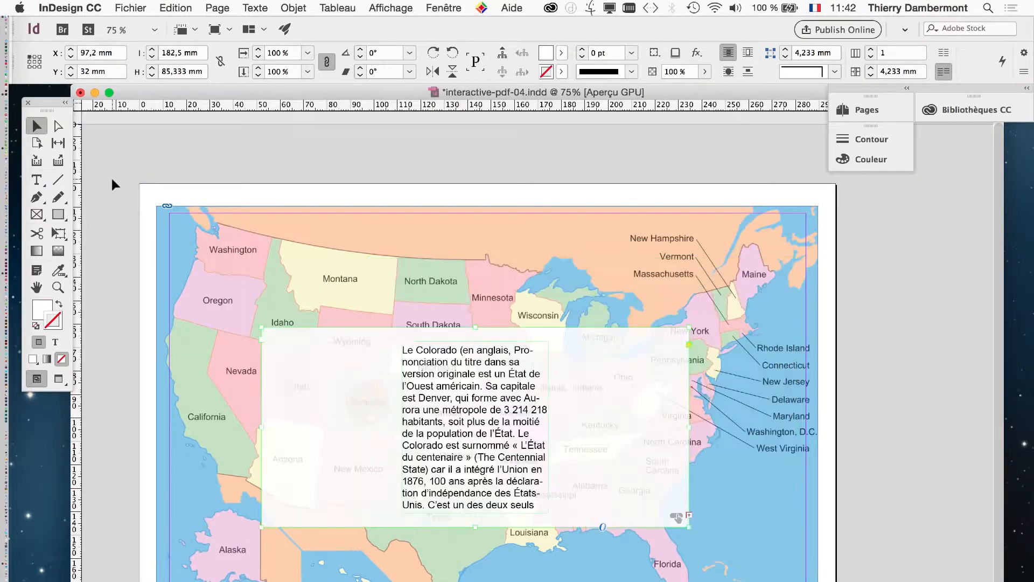
key("super+z")
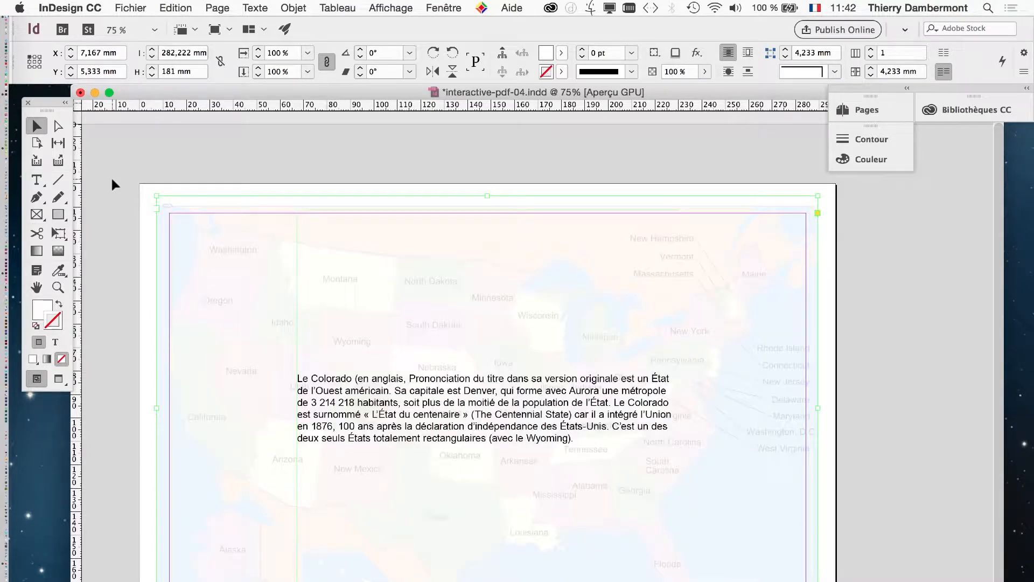
key("super+z")
key("super+z")
key("super+z")
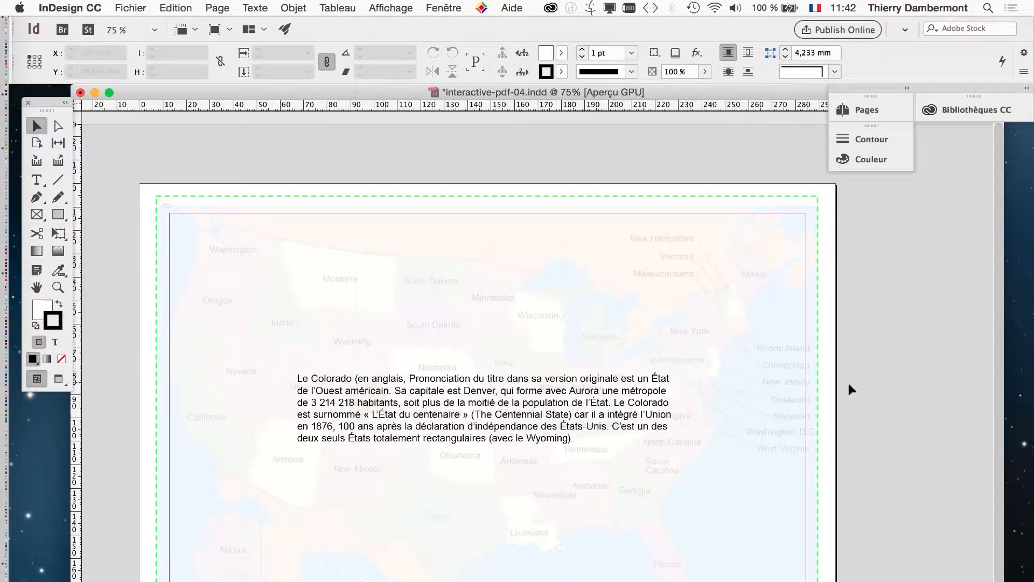
Step: Show the document's layers and collapse the infos-etats layer with its nested objects
left_click_drag(428, 361, 379, 250)
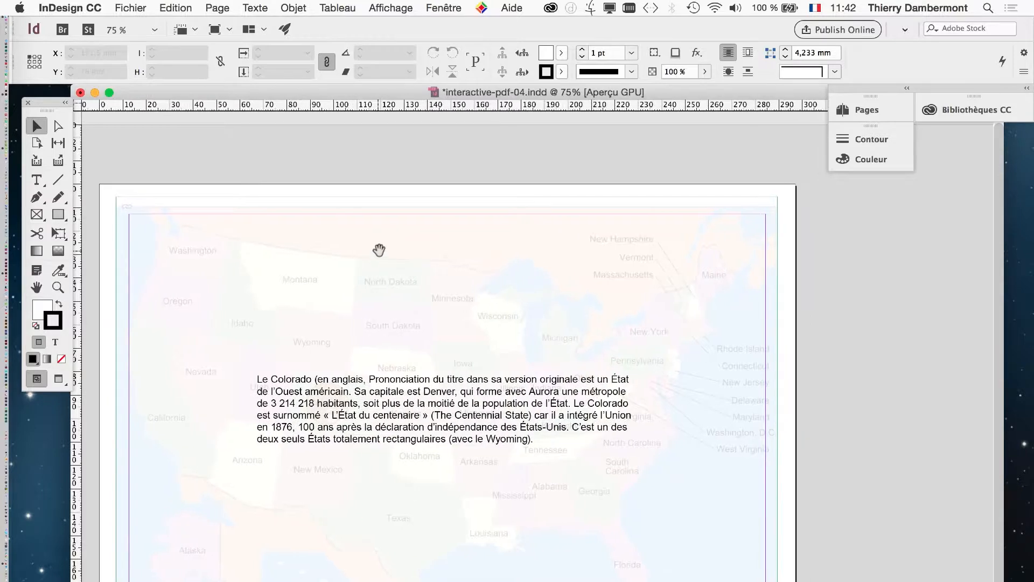
double_click(36, 287)
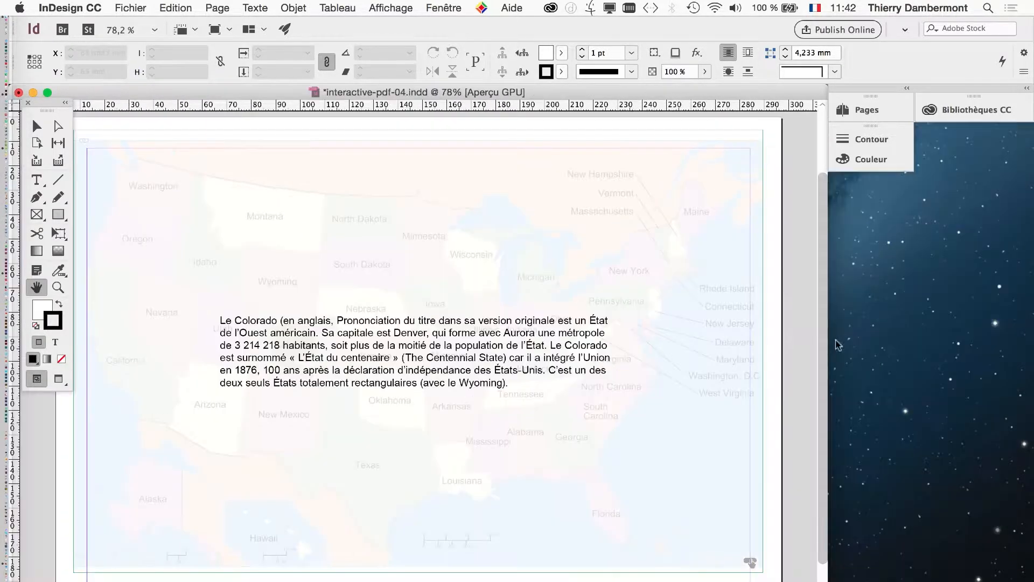
left_click(444, 8)
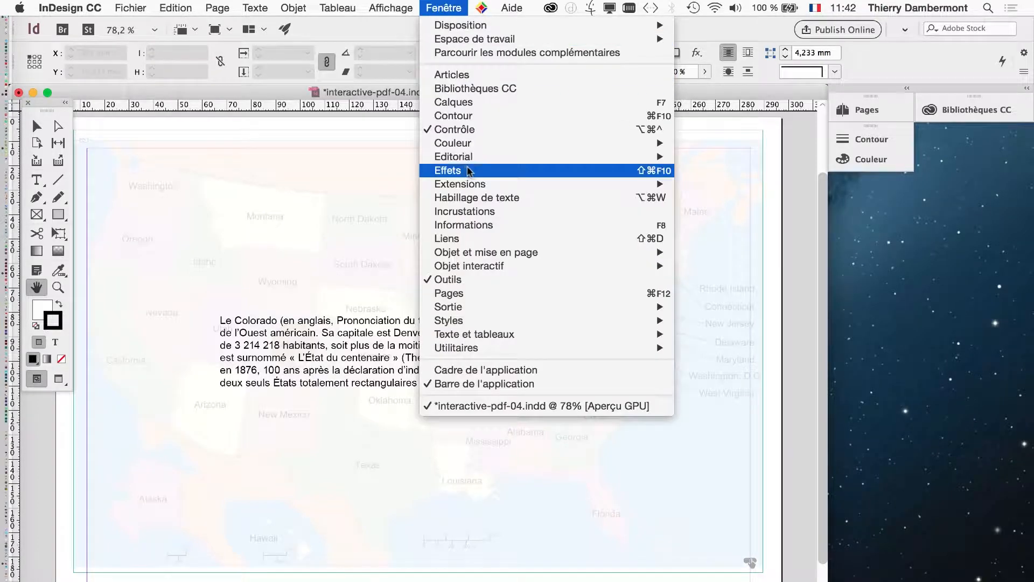
left_click(469, 102)
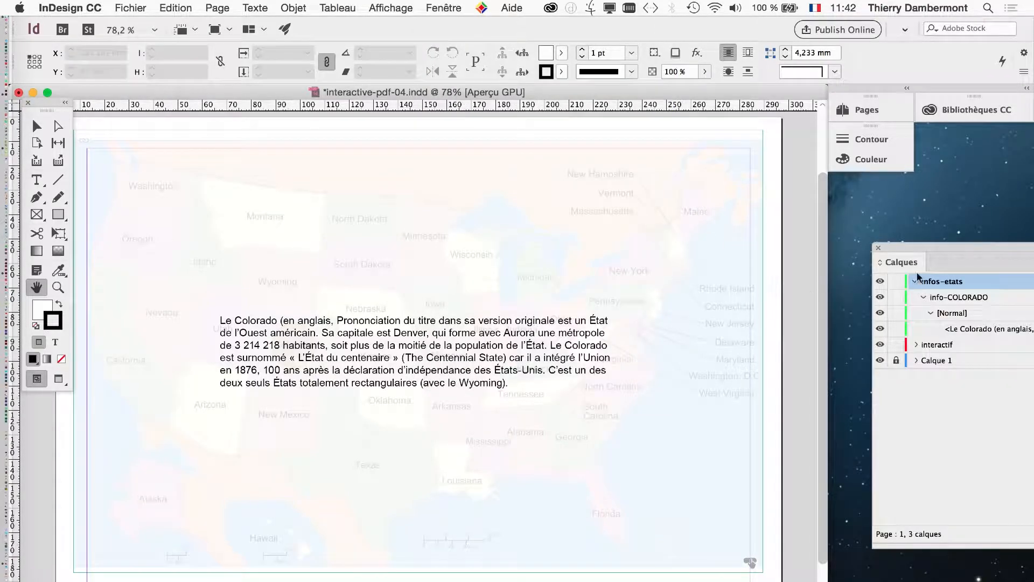
left_click_drag(904, 242, 687, 194)
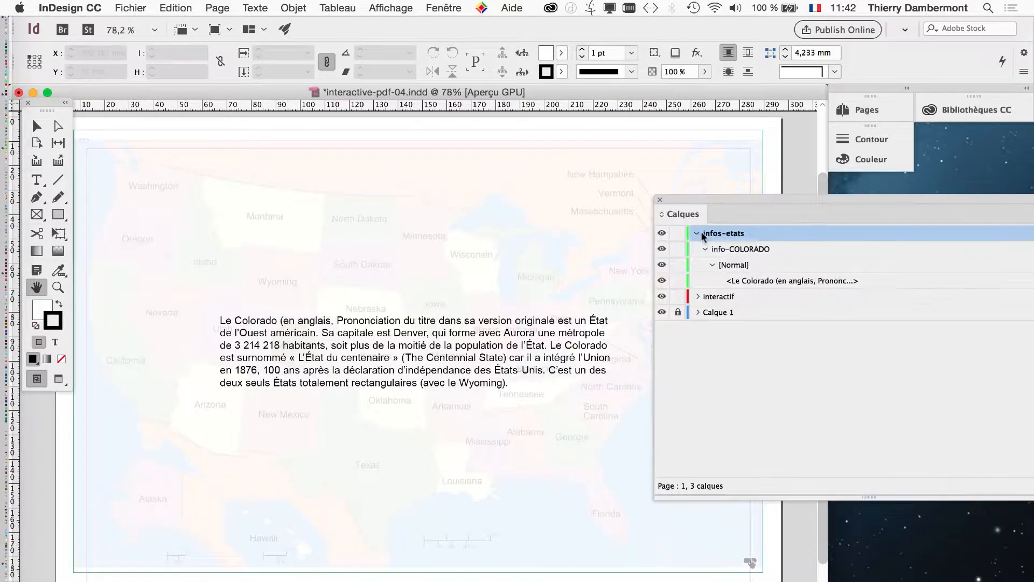
left_click(705, 250)
left_click(695, 234)
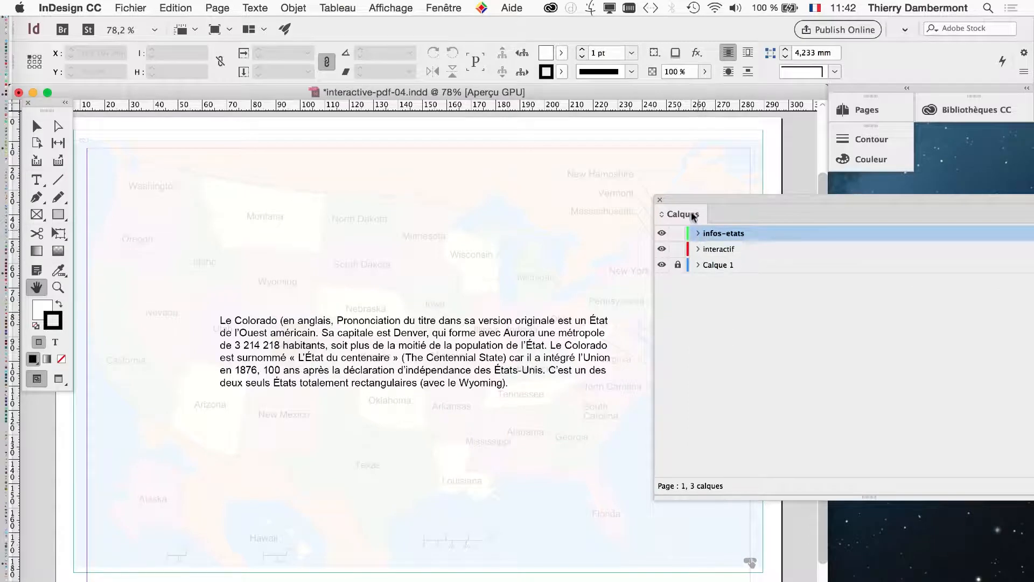
Step: Reposition and narrow the layers list over the page, and lock the interactif layer
scroll(650, 191, "right", 5)
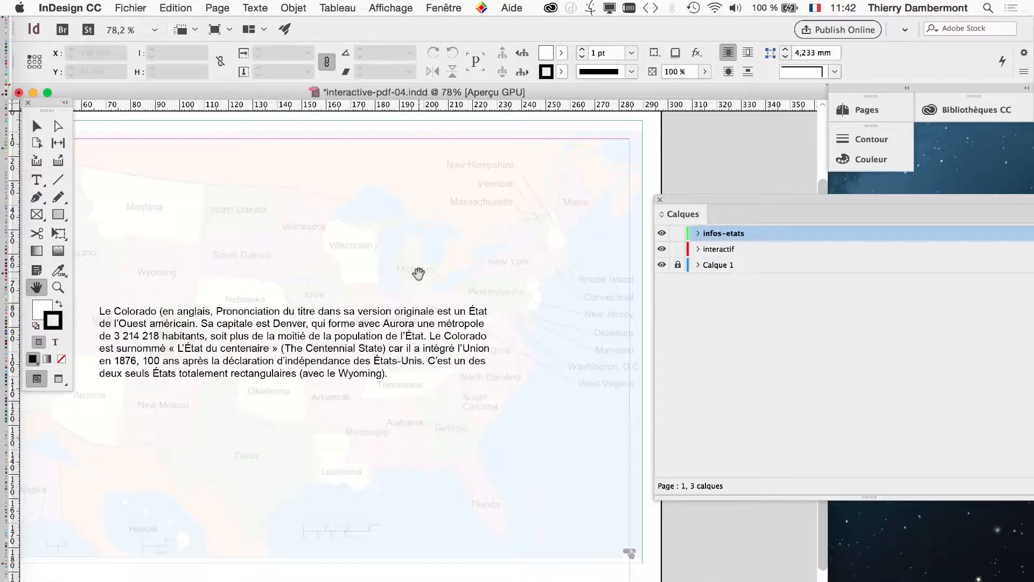
key("super+minus")
key("super+minus")
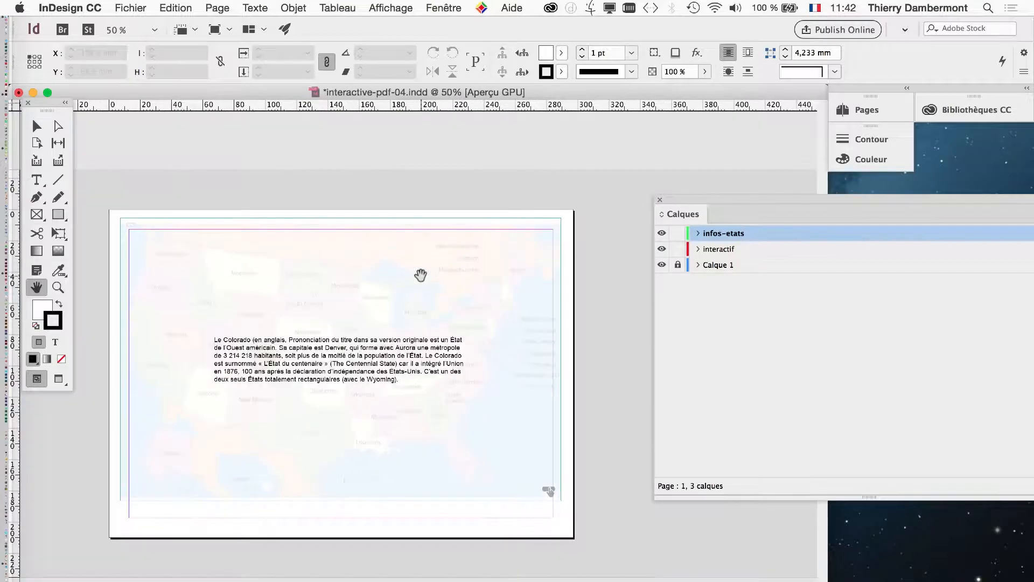
left_click_drag(683, 208, 476, 207)
left_click_drag(875, 496, 722, 499)
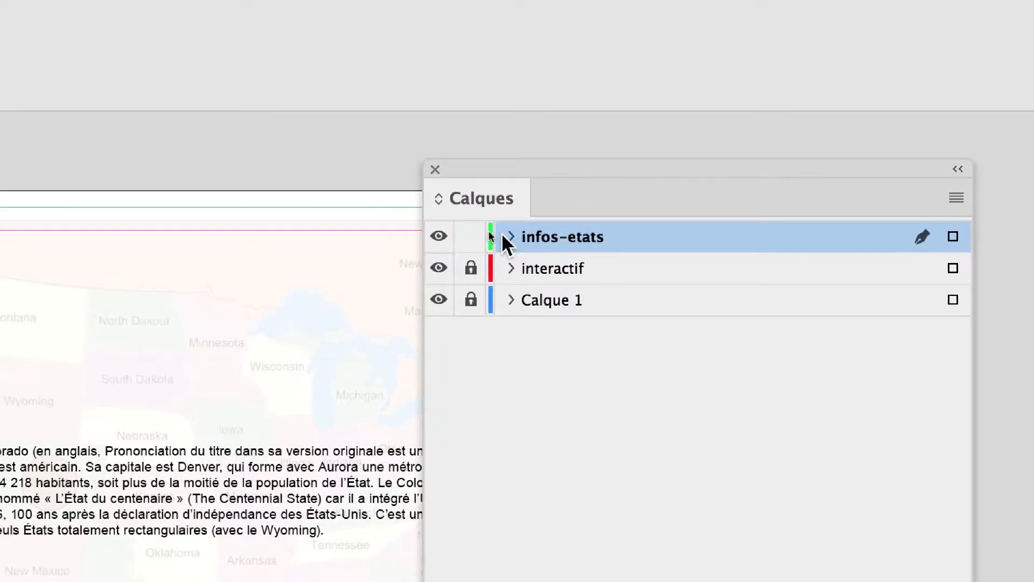
Step: Expand the infos-etats layer down to the normal state of info-COLORADO and select its Colorado text block
left_click(506, 237)
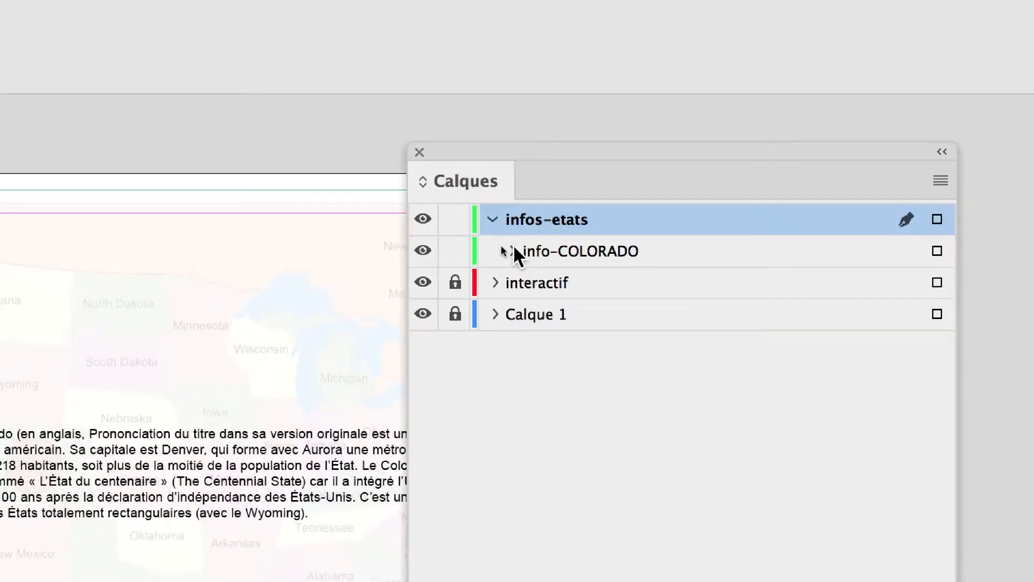
left_click(512, 257)
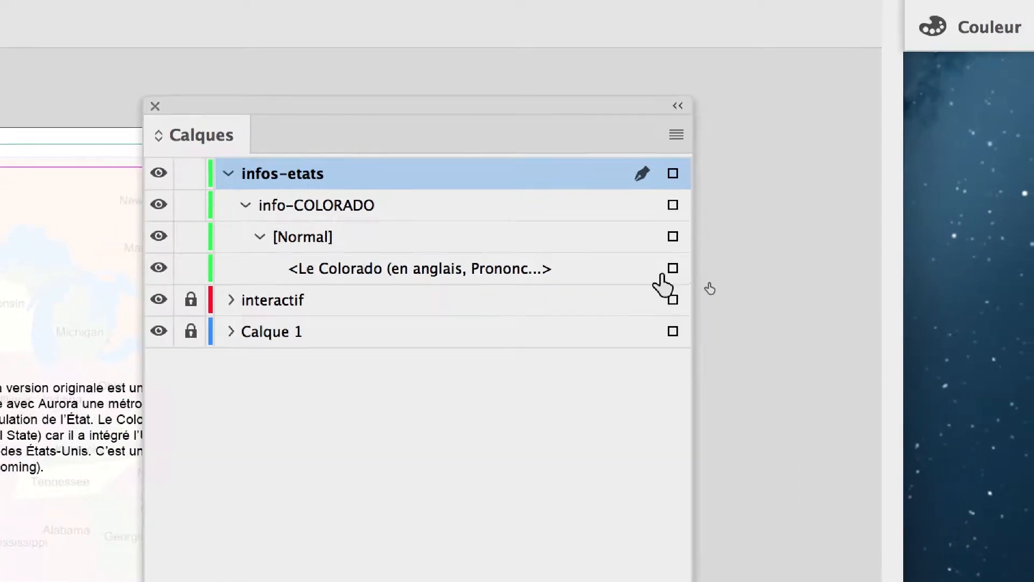
left_click(667, 271)
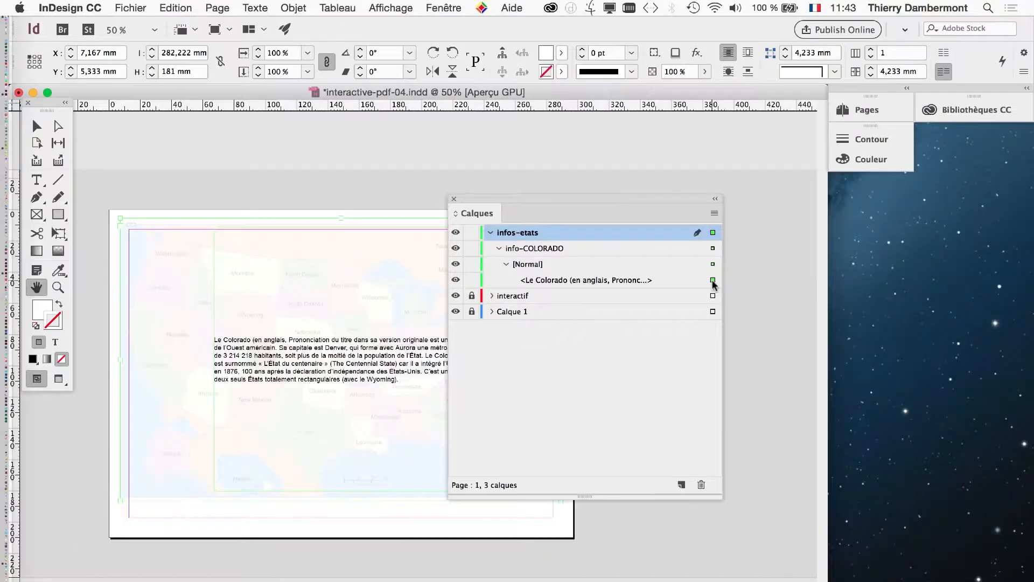
Step: Resize the Colorado text block to 145.5 × 78 mm and place it beside the Colorado circle at X 111.5 mm, Y 38 mm
left_click_drag(569, 205, 722, 188)
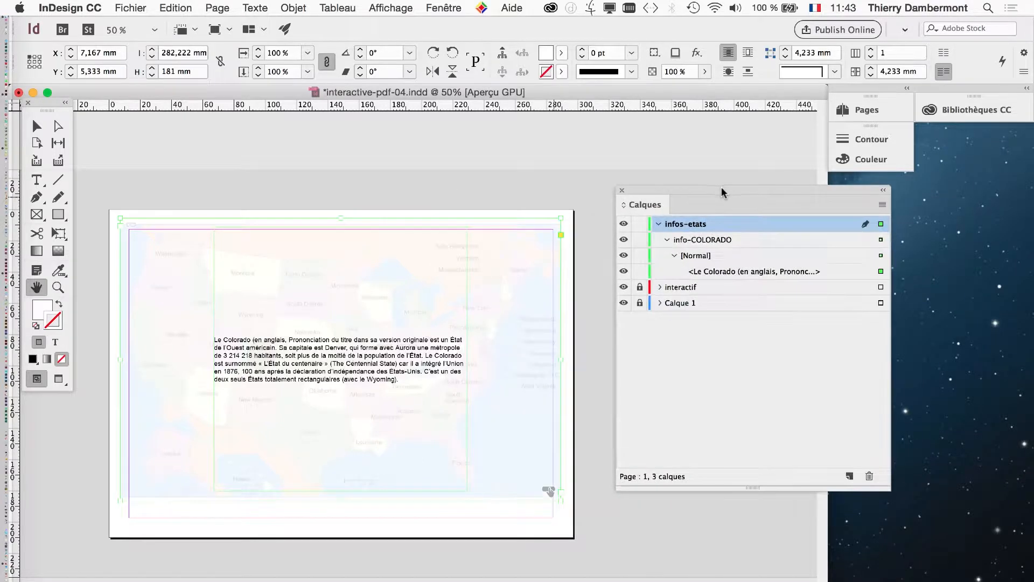
left_click(36, 126)
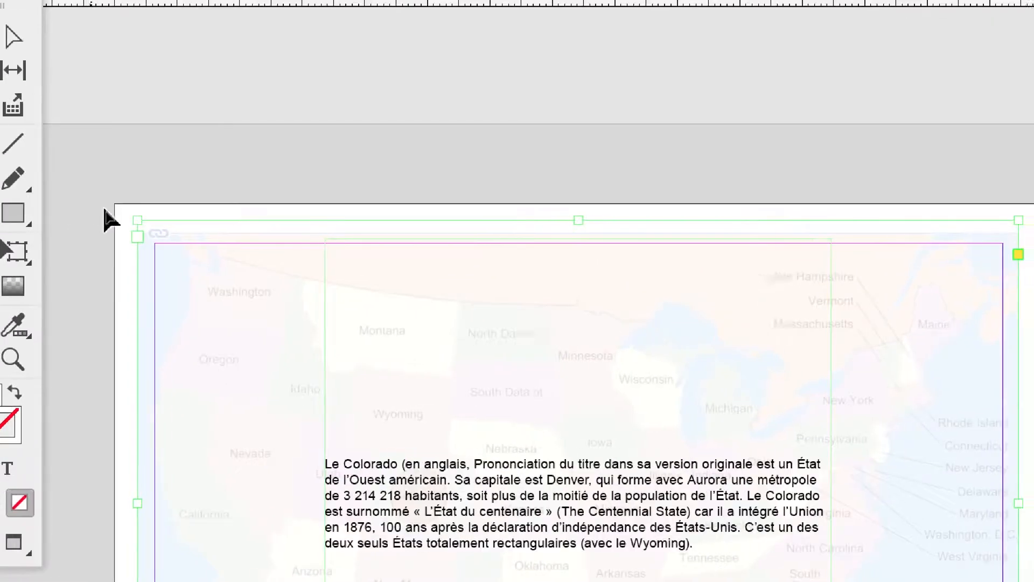
left_click_drag(133, 234, 452, 334)
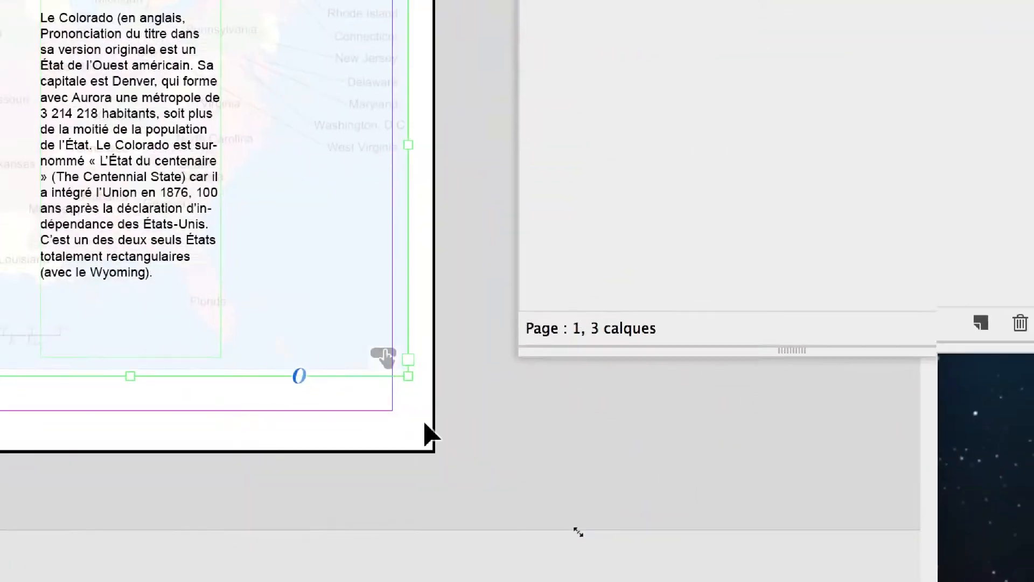
left_click_drag(427, 425, 377, 329)
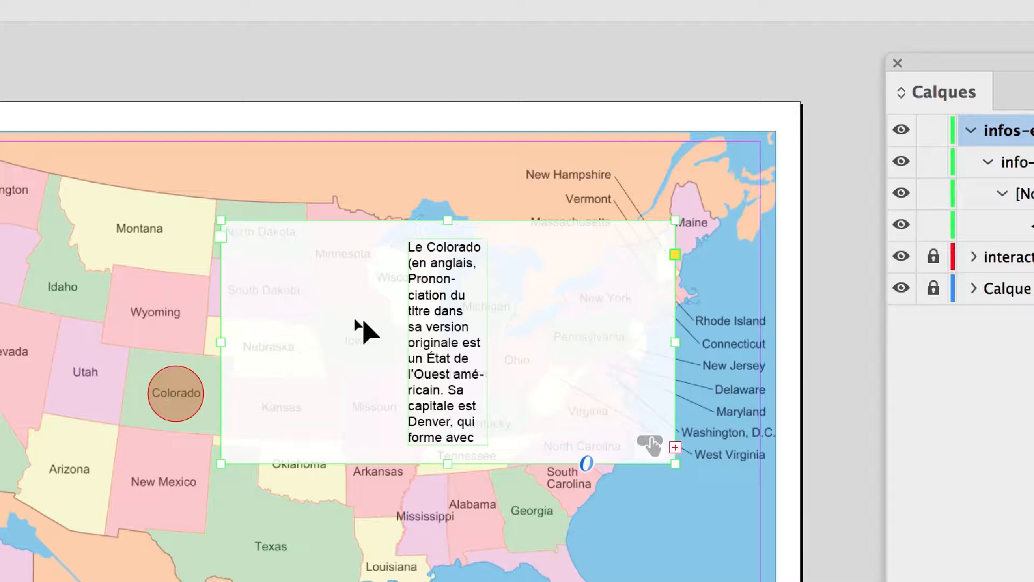
Step: Link the text block's inner margins so that all four sides are set to 6 mm
key("ctrl+b")
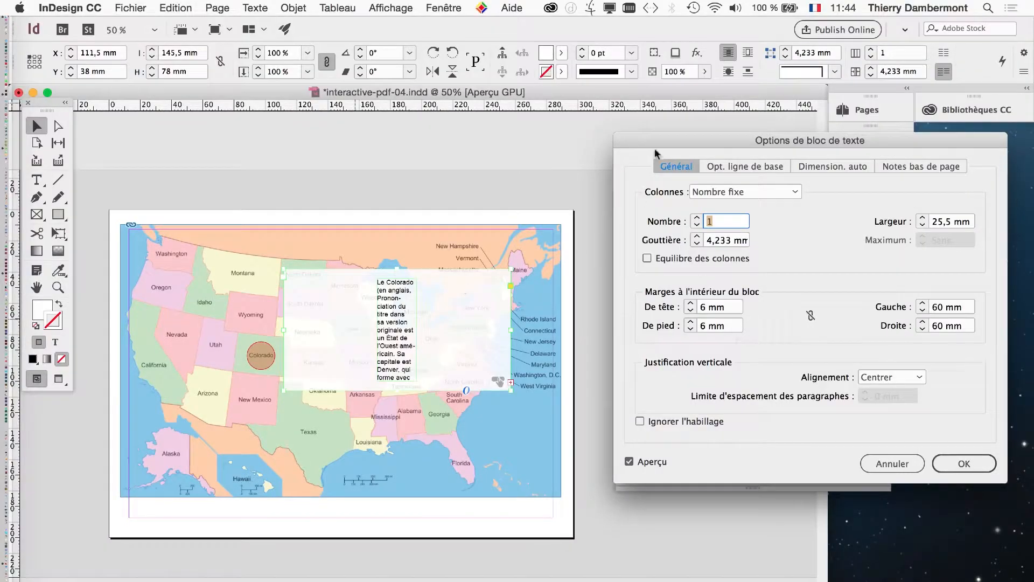
left_click_drag(755, 138, 843, 130)
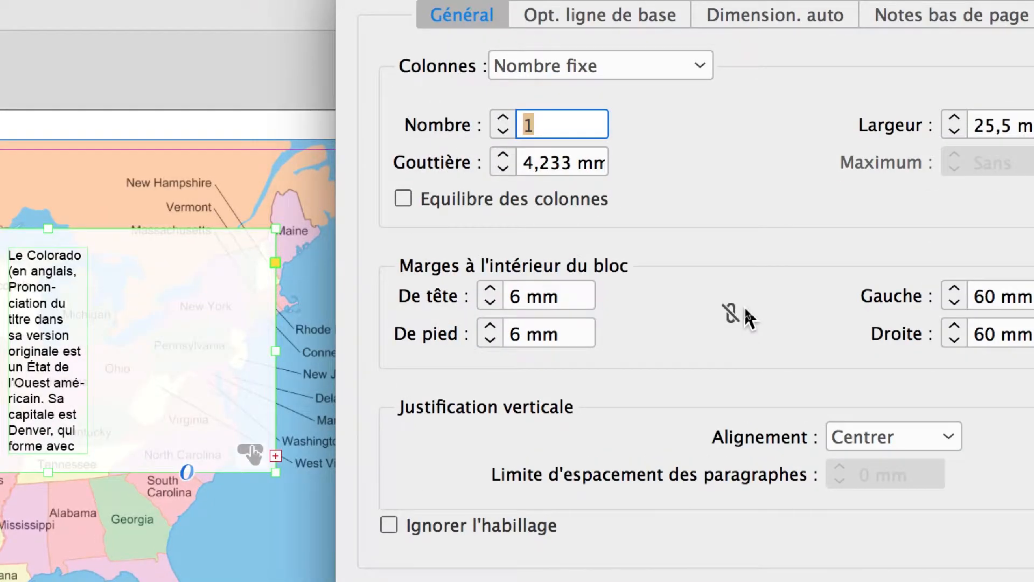
left_click(732, 316)
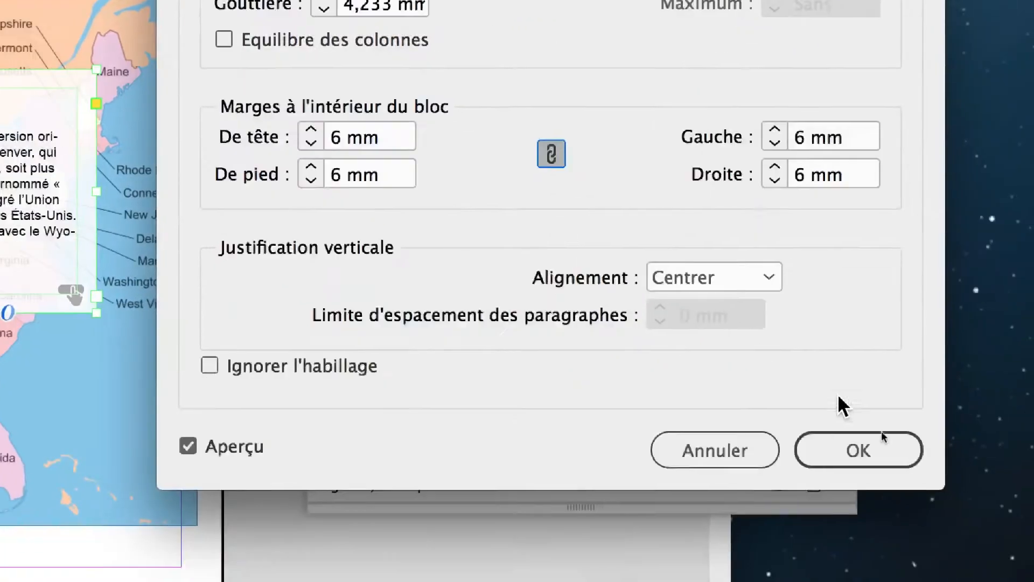
left_click(858, 450)
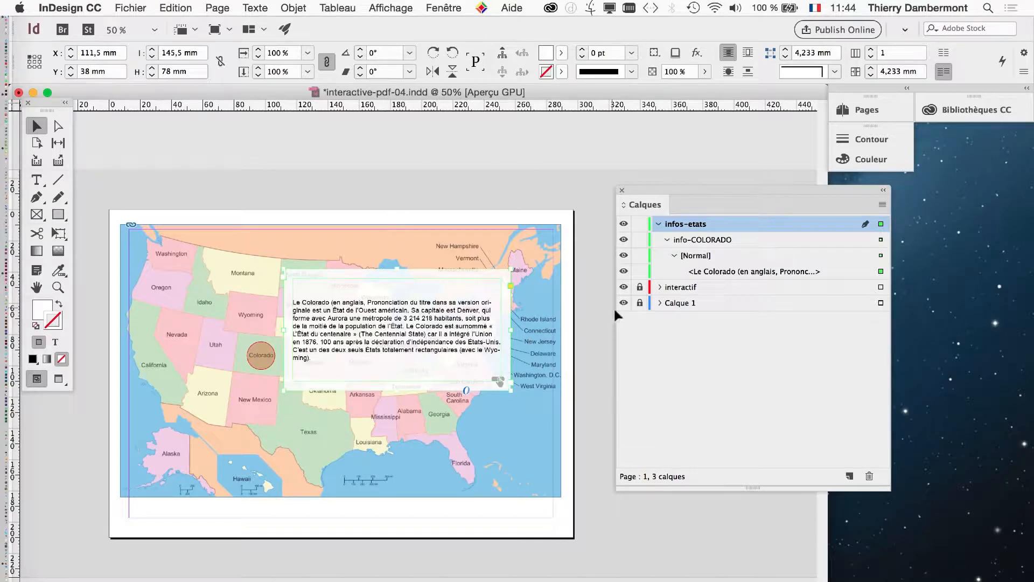
Step: Select the whole info-COLORADO button, display its button and form settings, and arrange the floating panels clear of the text block
left_click(470, 311)
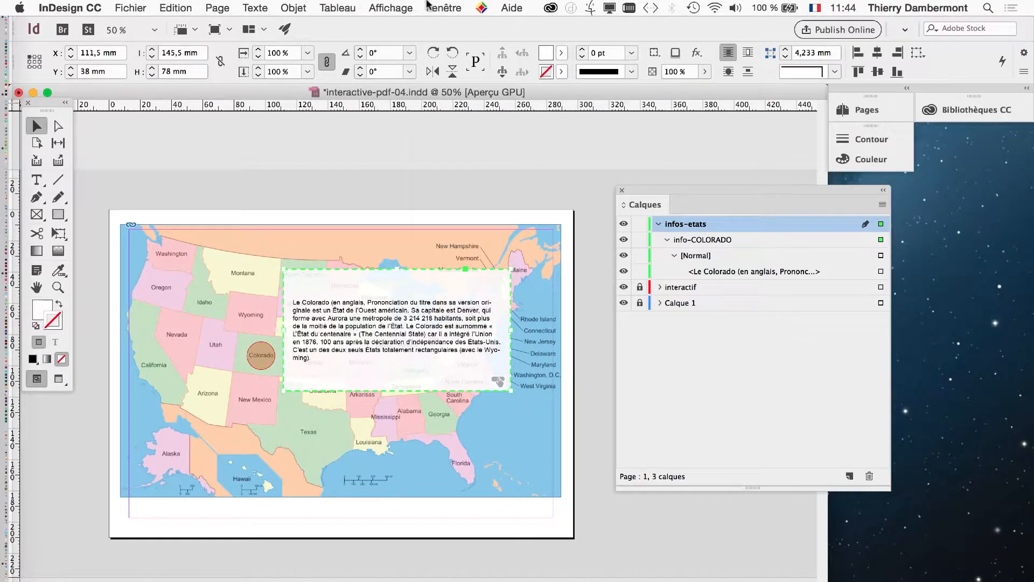
left_click(443, 7)
mouse_move(516, 258)
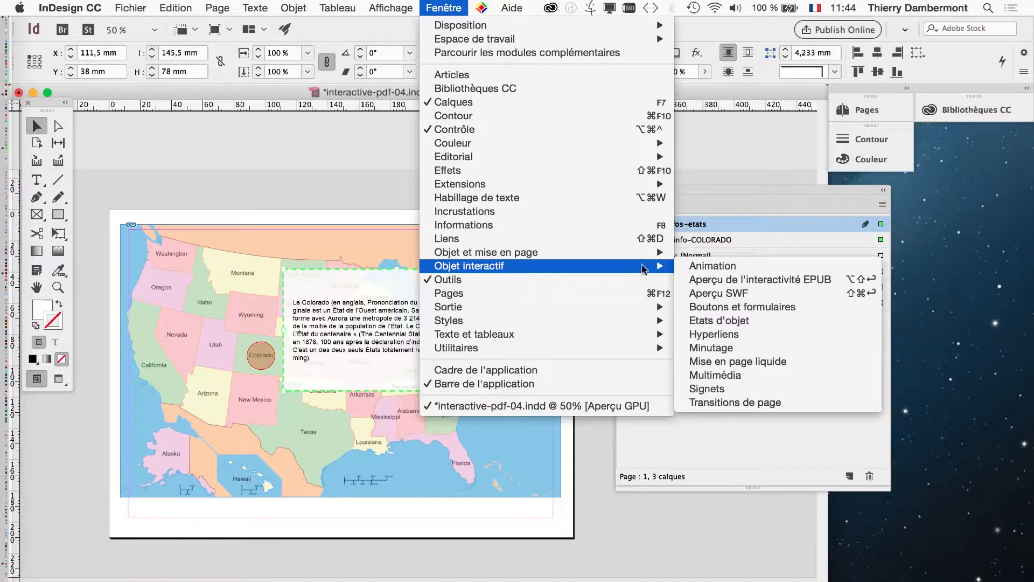
left_click(805, 308)
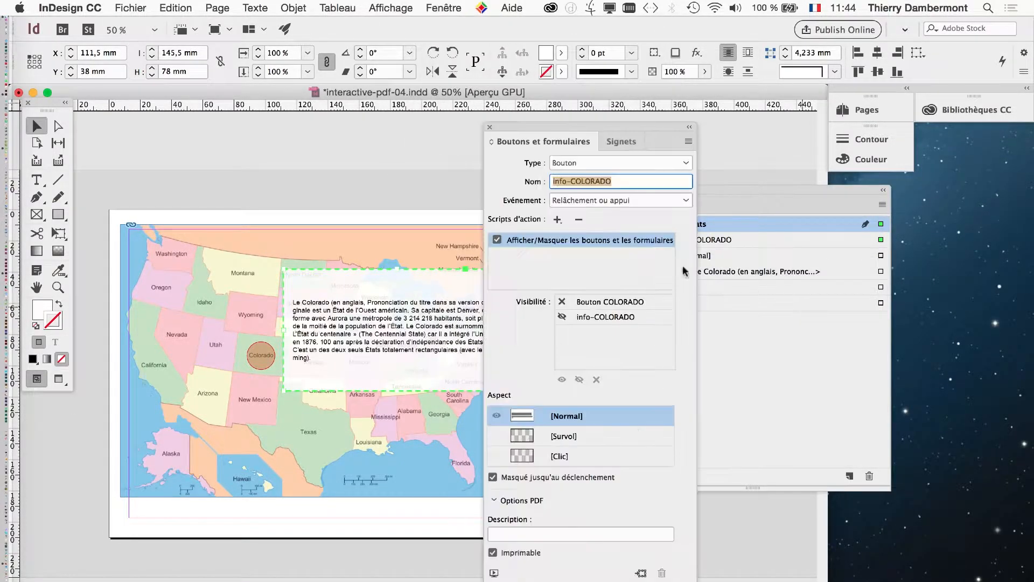
left_click_drag(525, 127, 613, 111)
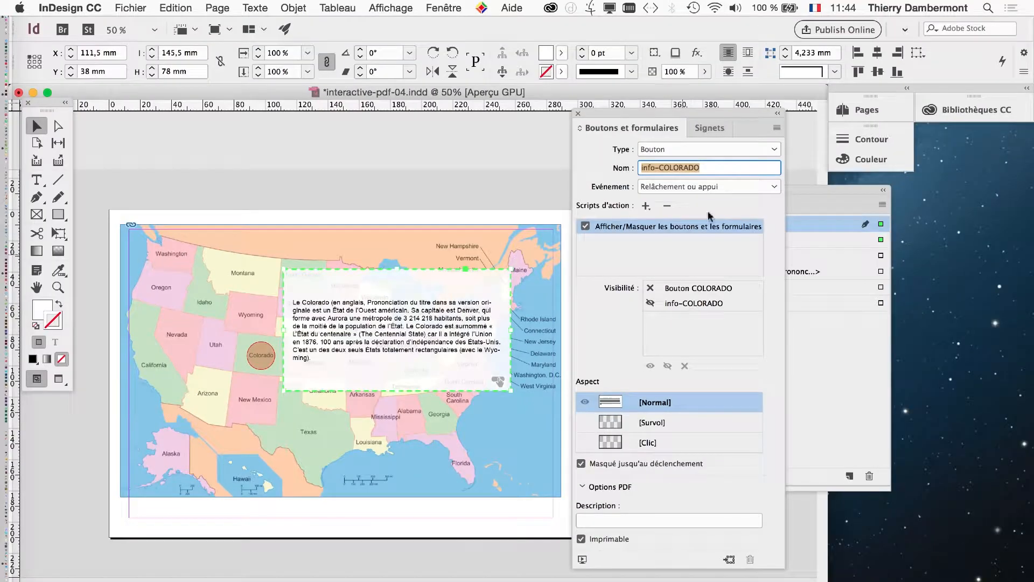
left_click_drag(758, 110, 204, 539)
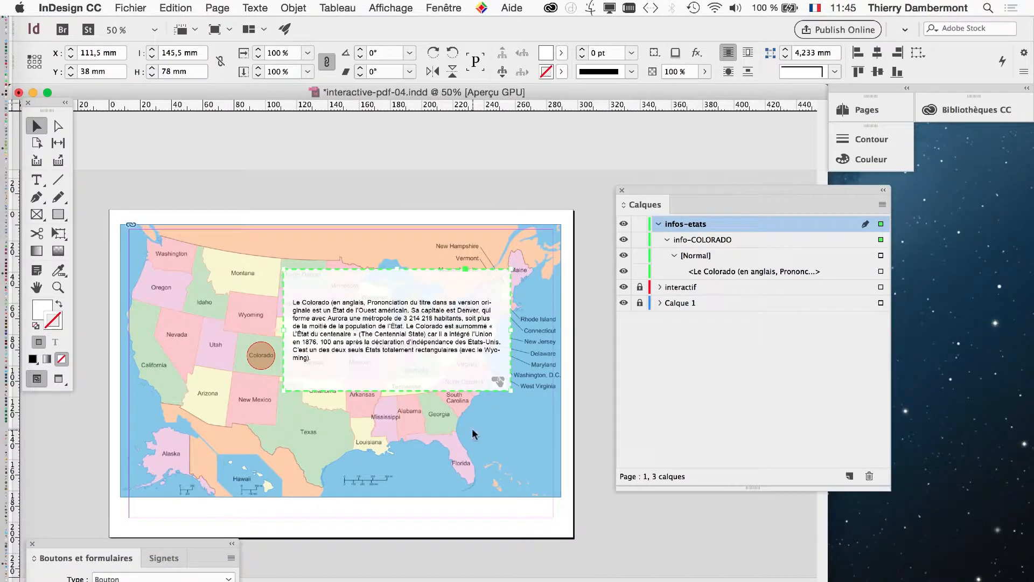
left_click_drag(641, 202, 695, 264)
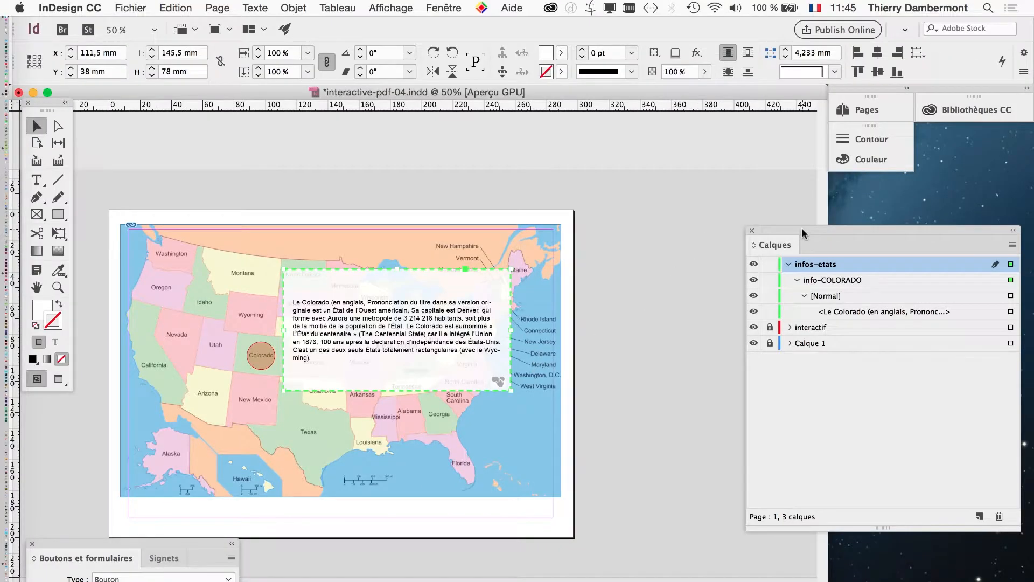
left_click_drag(803, 229, 608, 182)
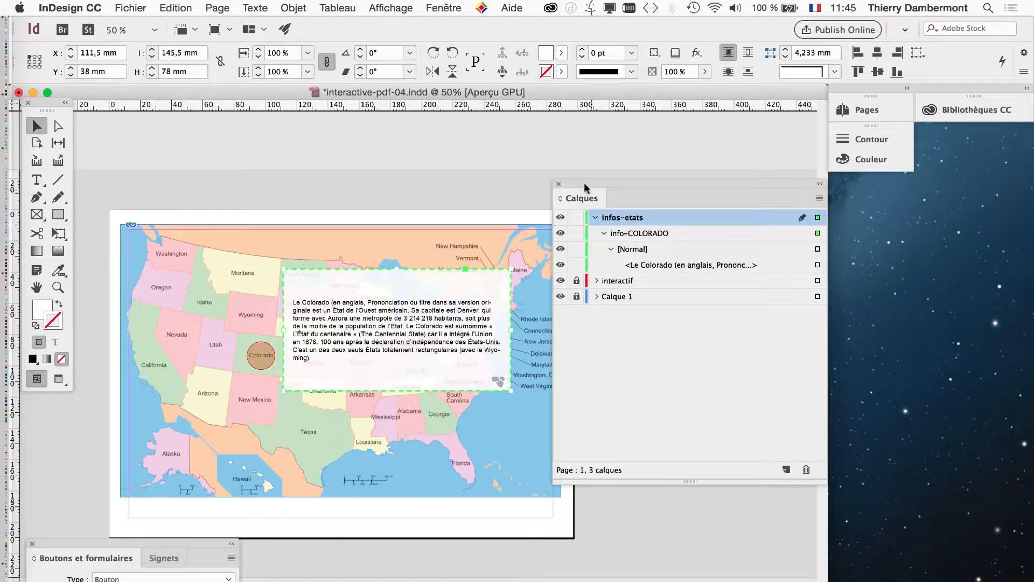
Step: Draw a 297 × 210 mm rectangle at X 0, Y 0 on the infos-etats layer, covering the whole page
left_click_drag(586, 184, 676, 186)
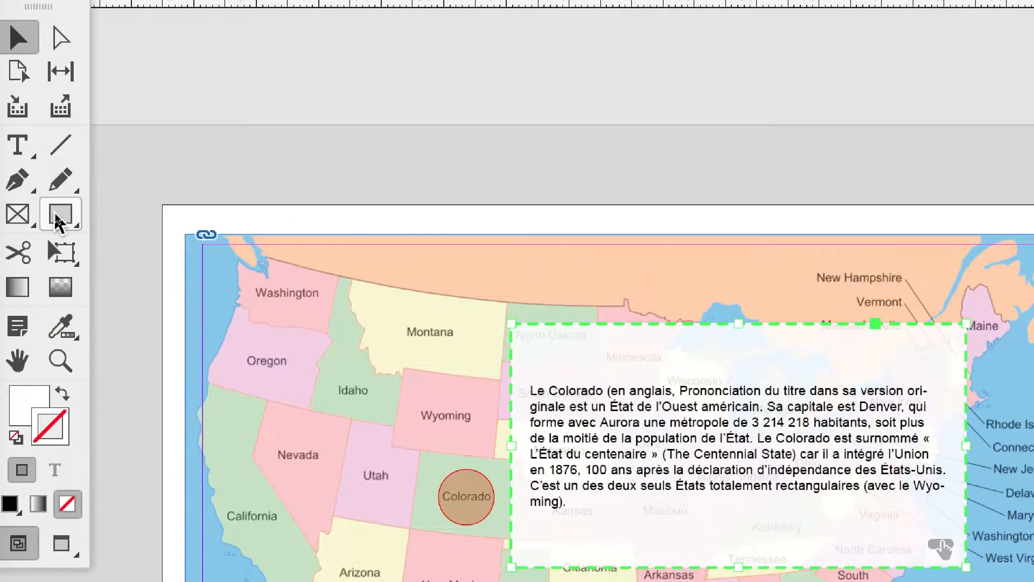
left_click(58, 216)
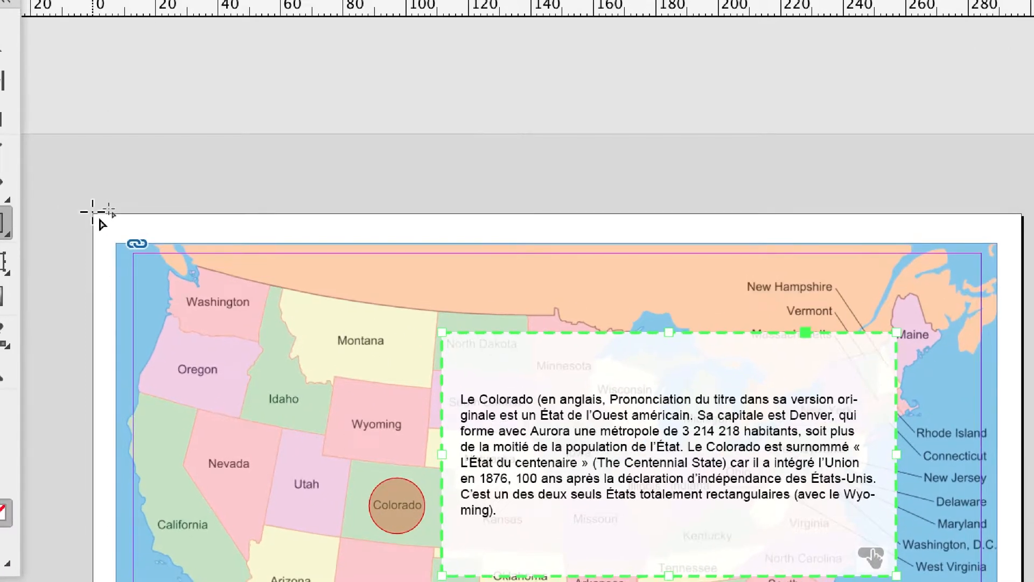
left_click_drag(92, 212, 412, 435)
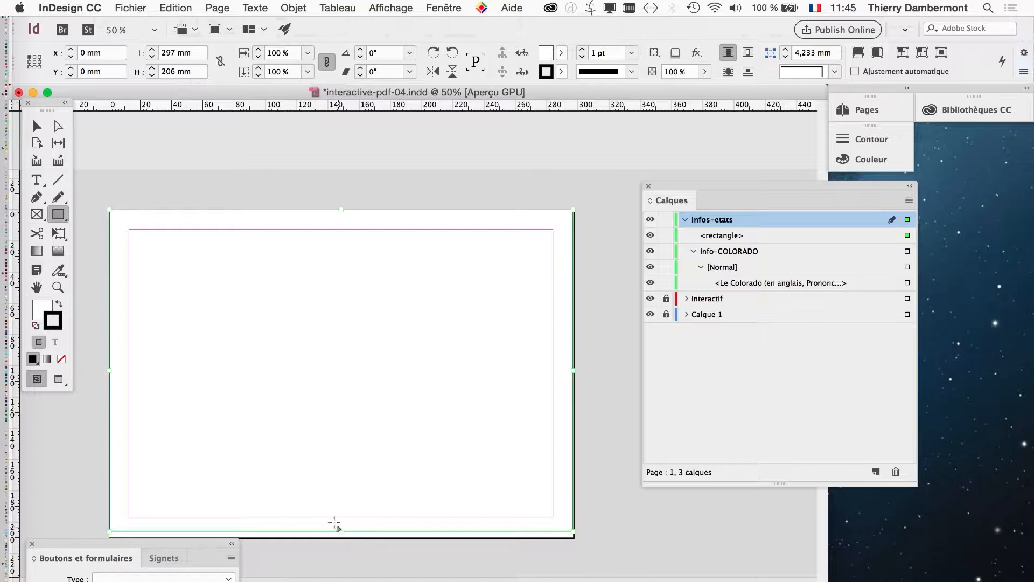
left_click(35, 127)
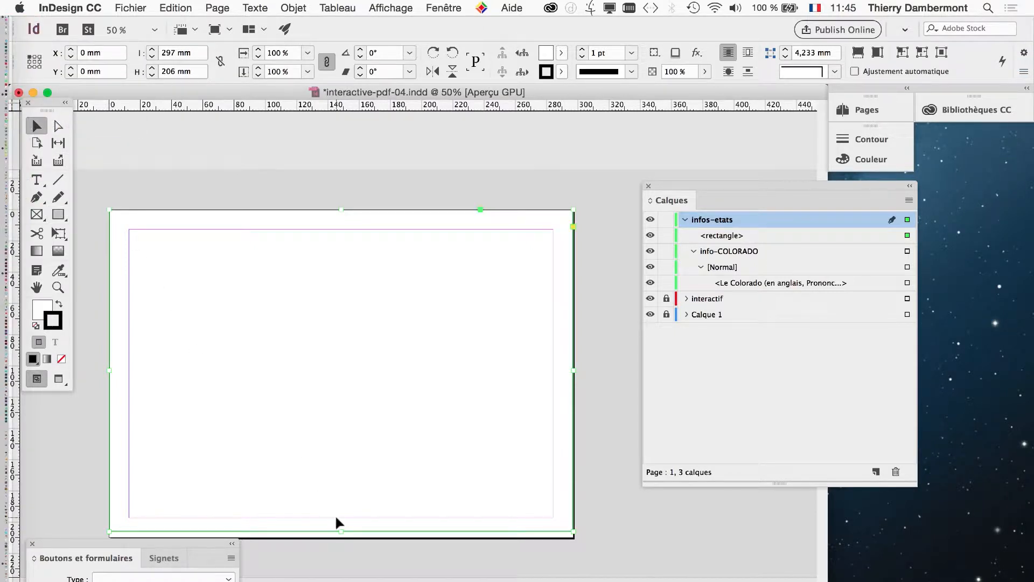
left_click_drag(341, 530, 341, 537)
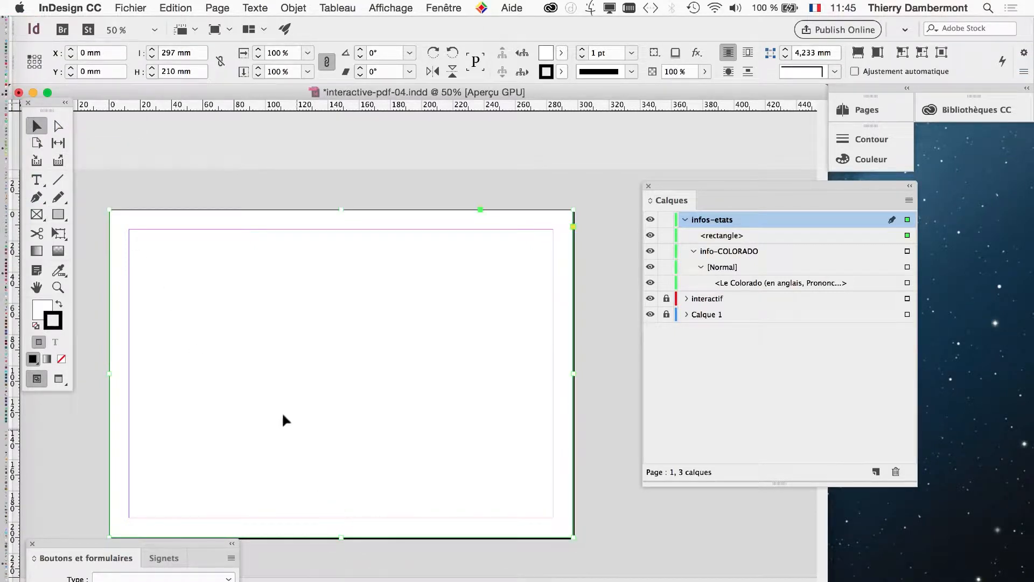
Step: Remove both the fill and the stroke from the full-page rectangle
left_click_drag(40, 102, 66, 136)
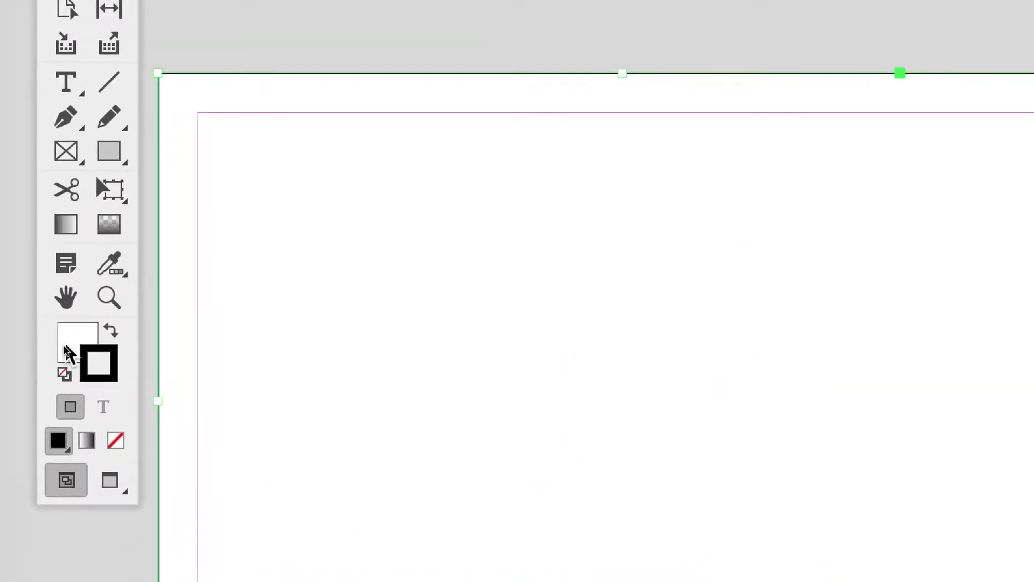
left_click(68, 350)
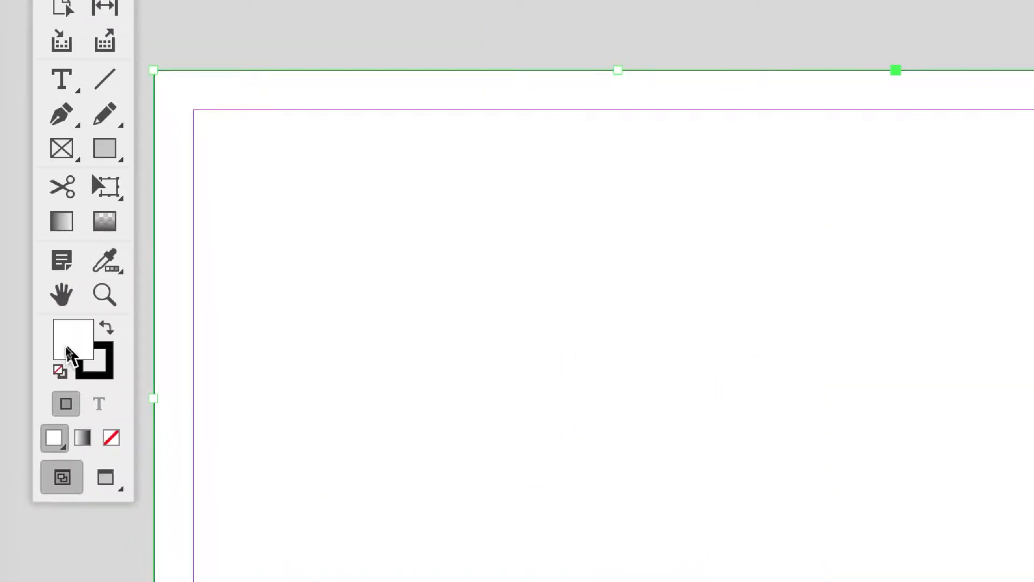
left_click(111, 441)
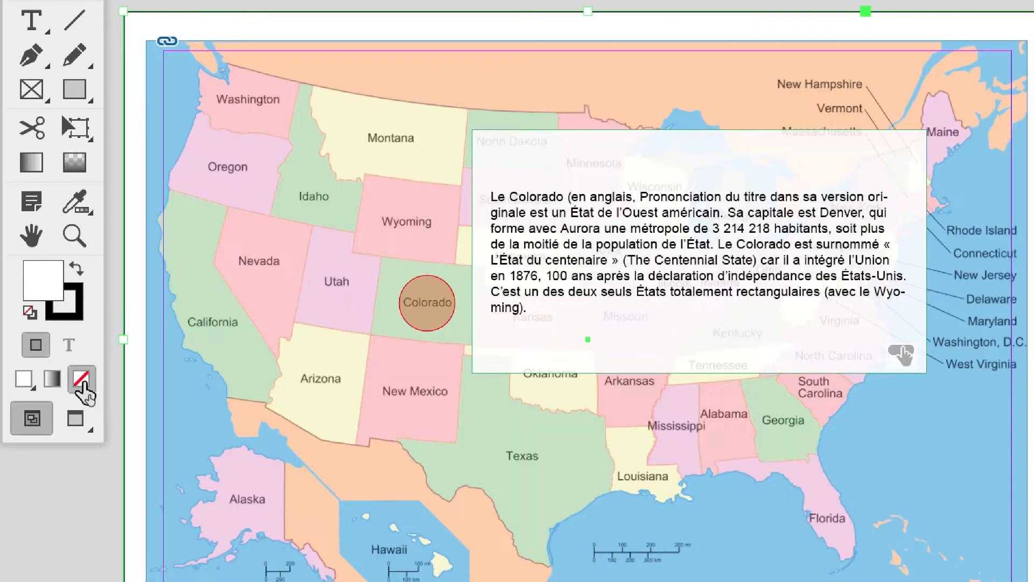
left_click(66, 317)
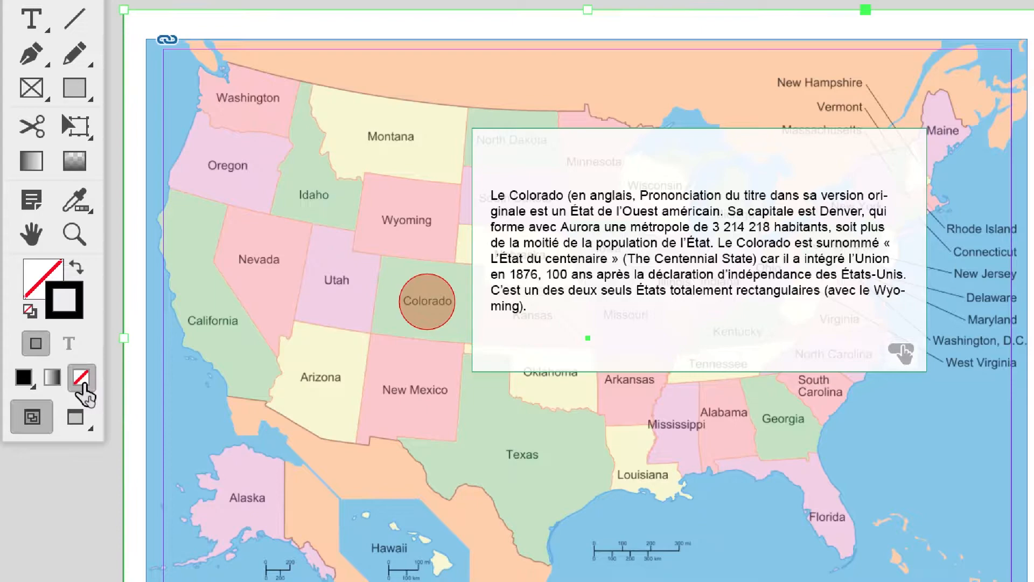
left_click(93, 420)
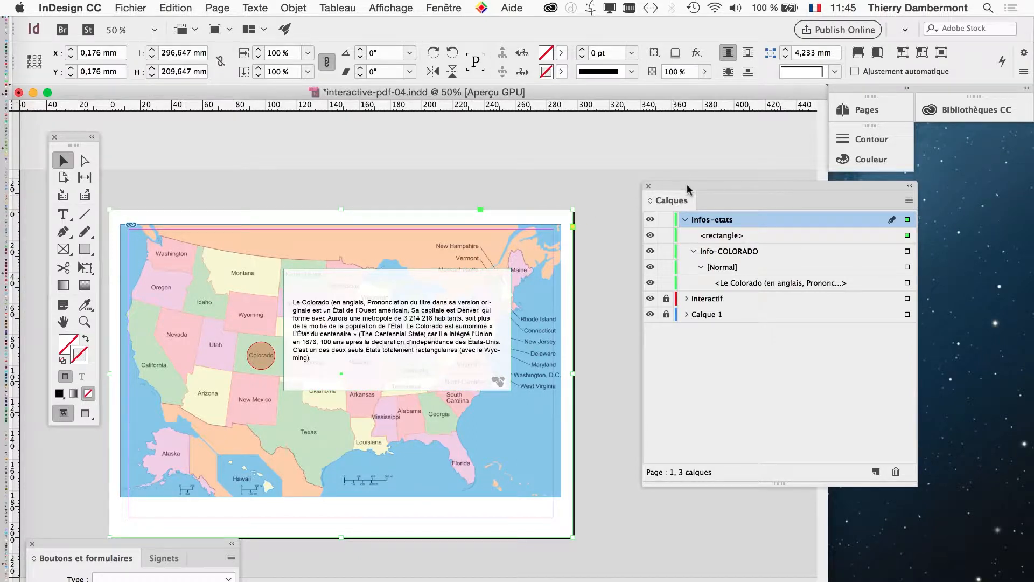
Step: Move the rectangle into the normal state of info-COLORADO, beneath the Colorado text block, and deselect everything
left_click_drag(686, 183, 645, 197)
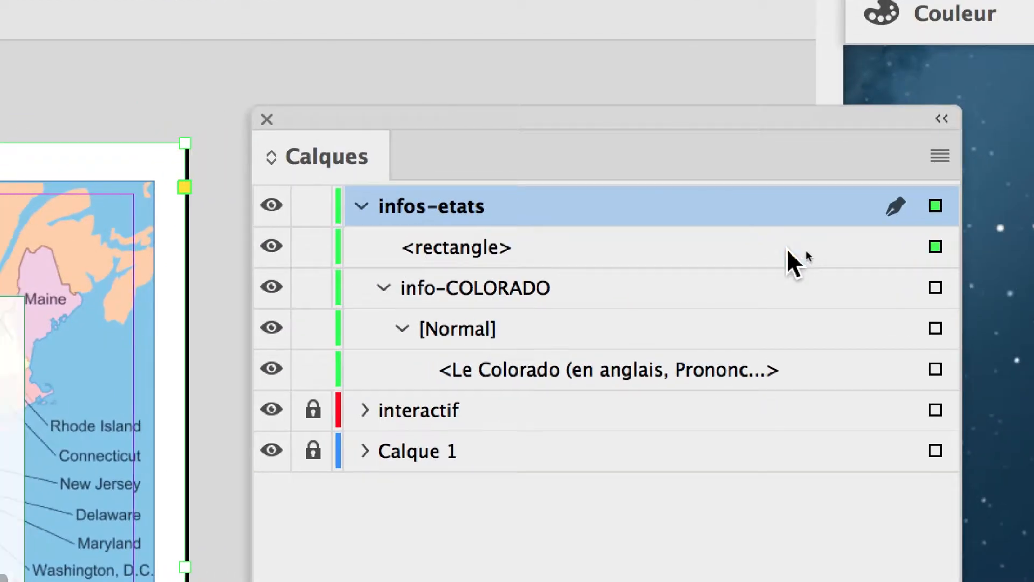
left_click(788, 249)
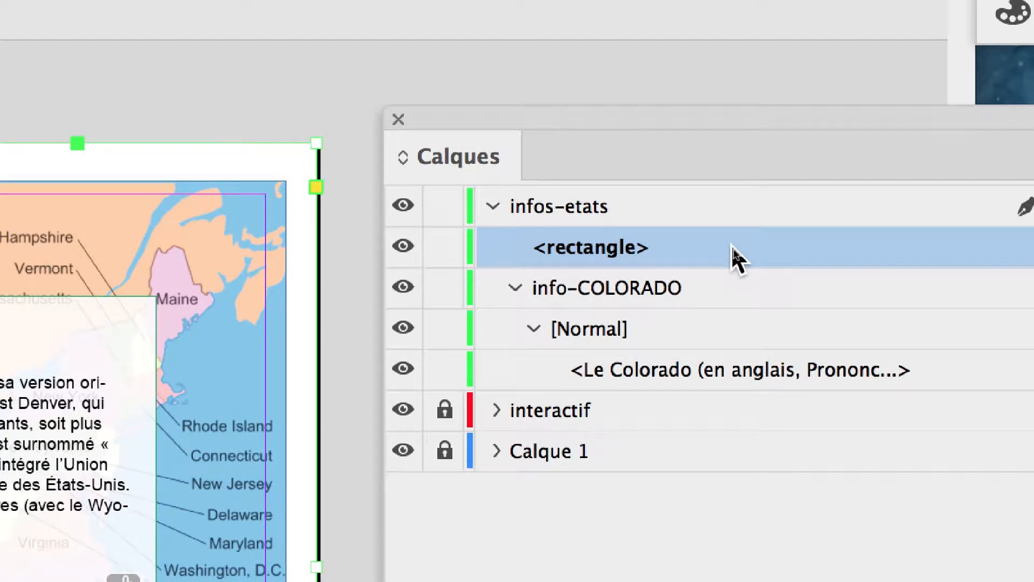
left_click_drag(732, 244, 731, 363)
mouse_move(733, 294)
left_mouse_down()
mouse_move(721, 295)
mouse_move(730, 300)
left_mouse_up()
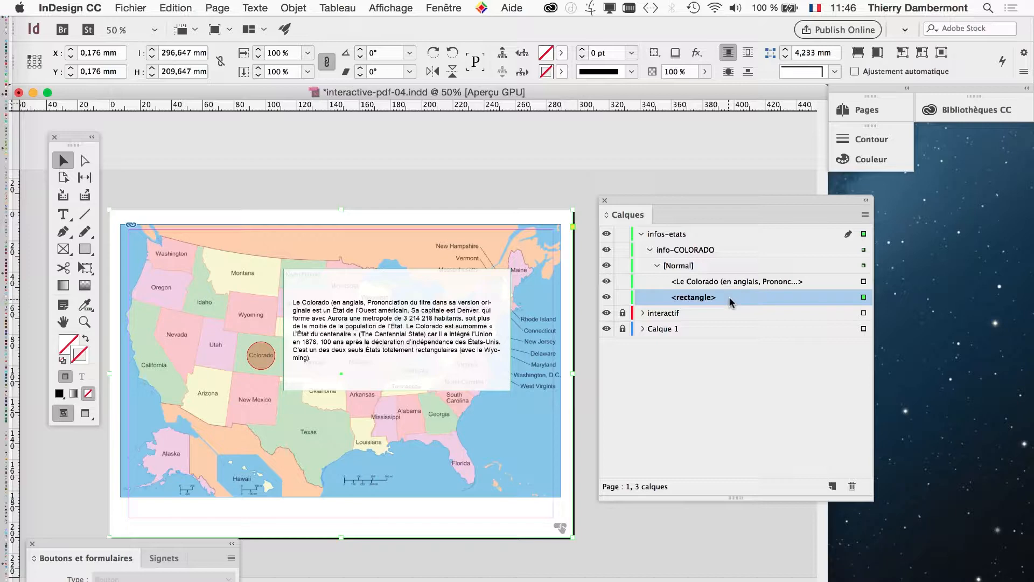
left_click_drag(652, 200, 692, 204)
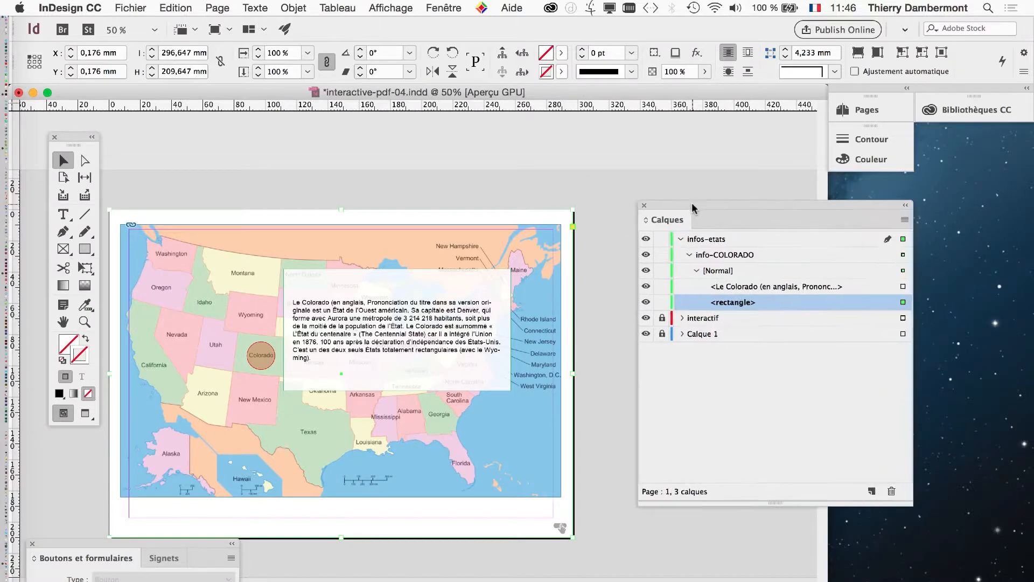
left_click(592, 373)
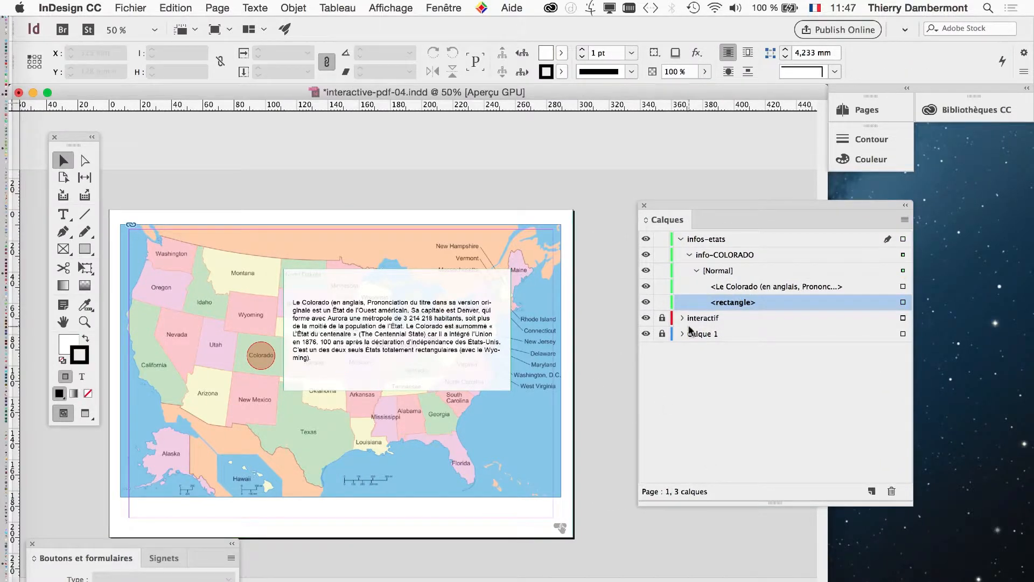
Step: Open the EPUB interactivity preview, display the Colorado text from its circle and dismiss it from the ocean area of the map
left_click(431, 7)
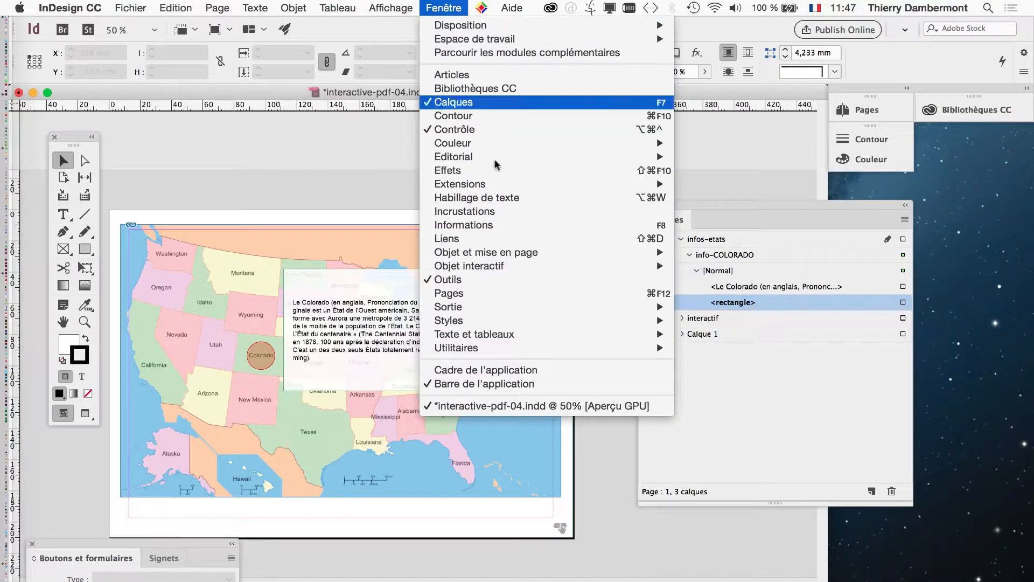
mouse_move(539, 265)
left_click(749, 280)
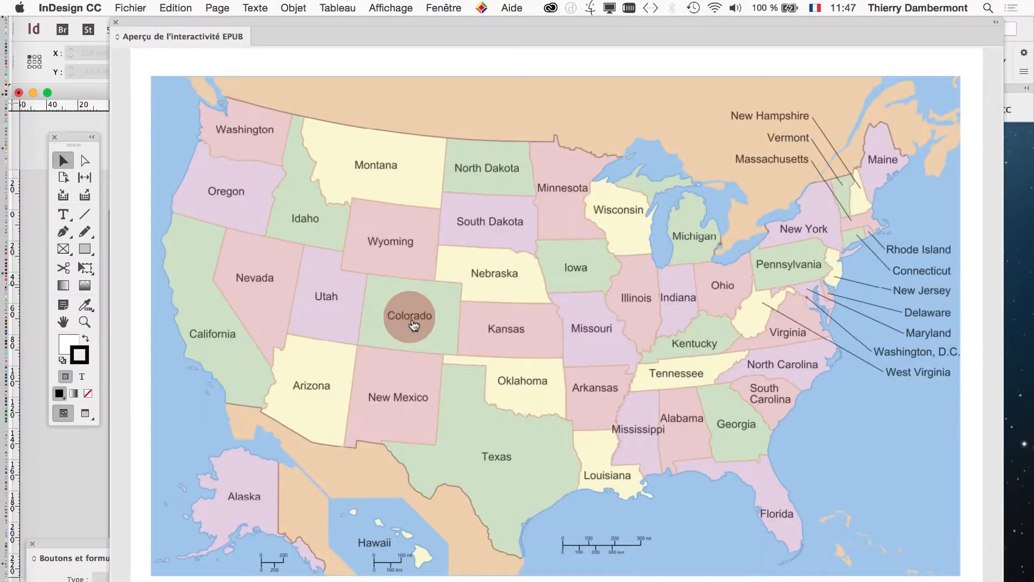
left_click(415, 324)
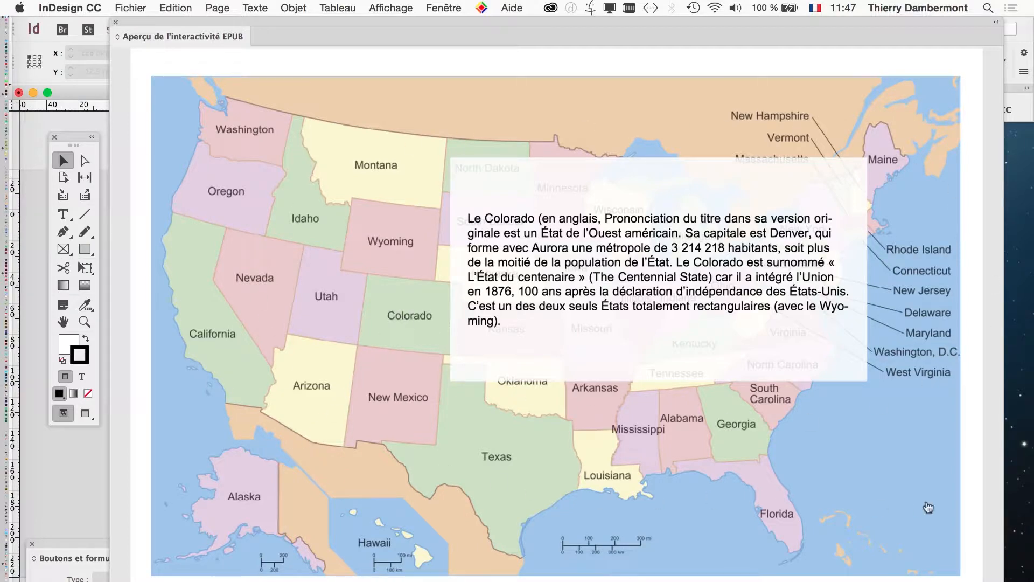
left_click(885, 453)
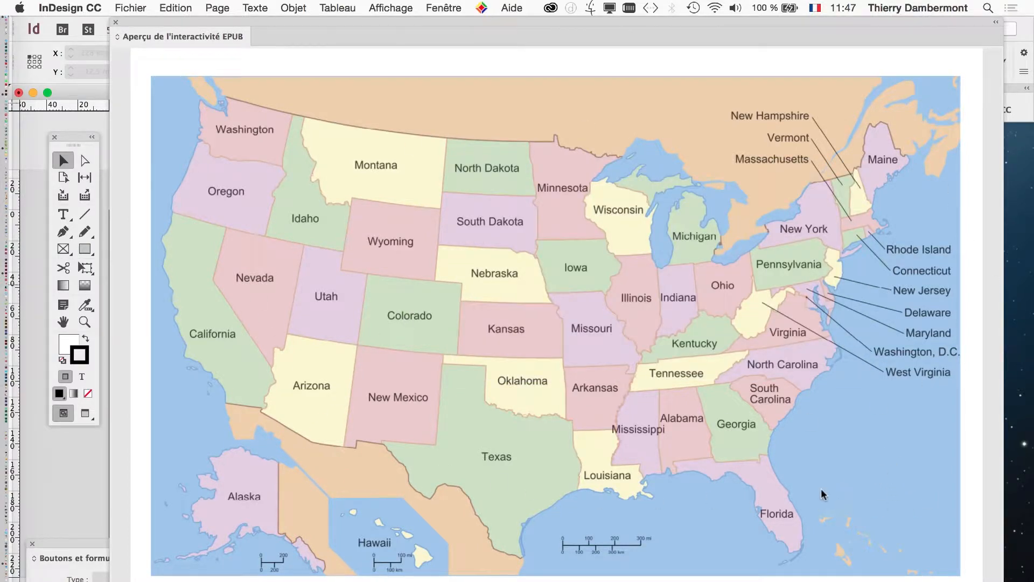
Step: Test the Colorado button repeatedly in the preview, showing its text and dismissing it from different places on the map
left_click(408, 325)
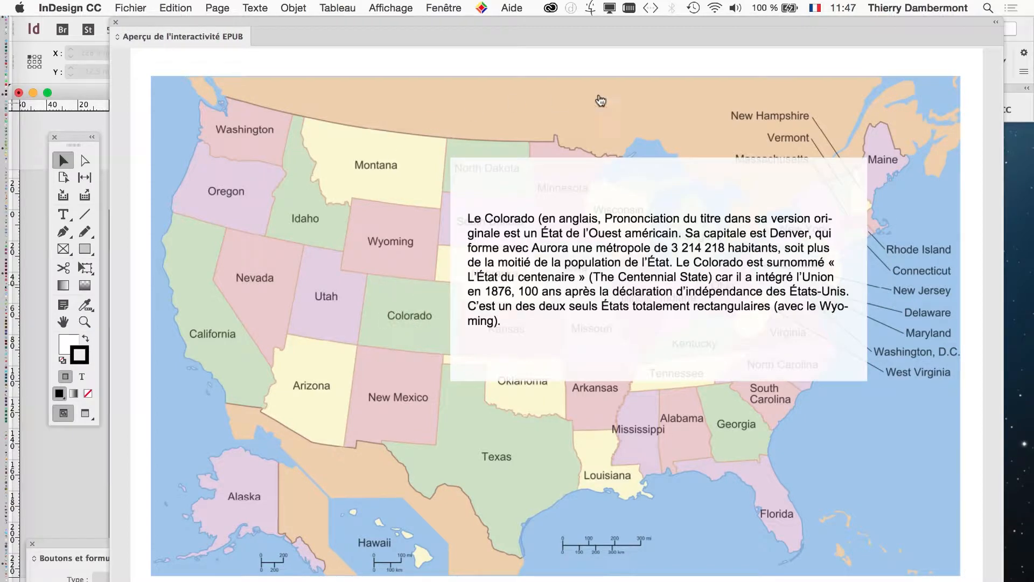
left_click(410, 316)
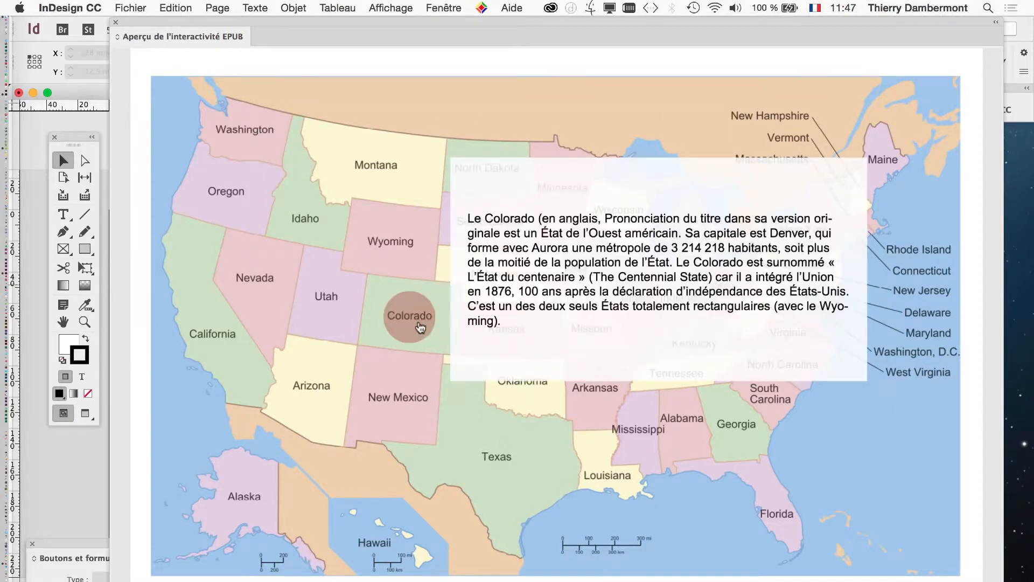
left_click(258, 477)
left_click(420, 311)
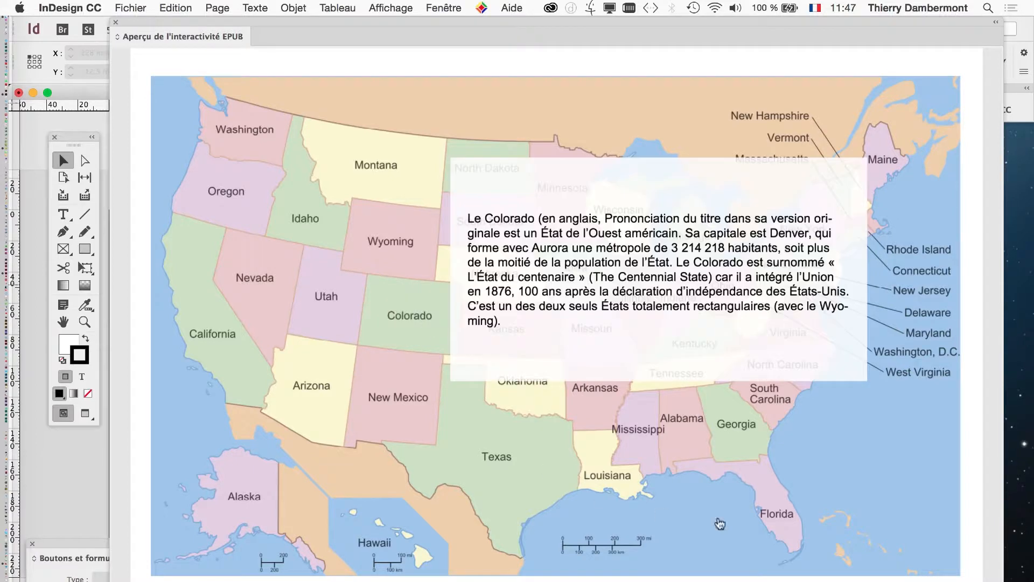
left_click(410, 318)
left_click(410, 318)
left_click(410, 318)
left_click(411, 318)
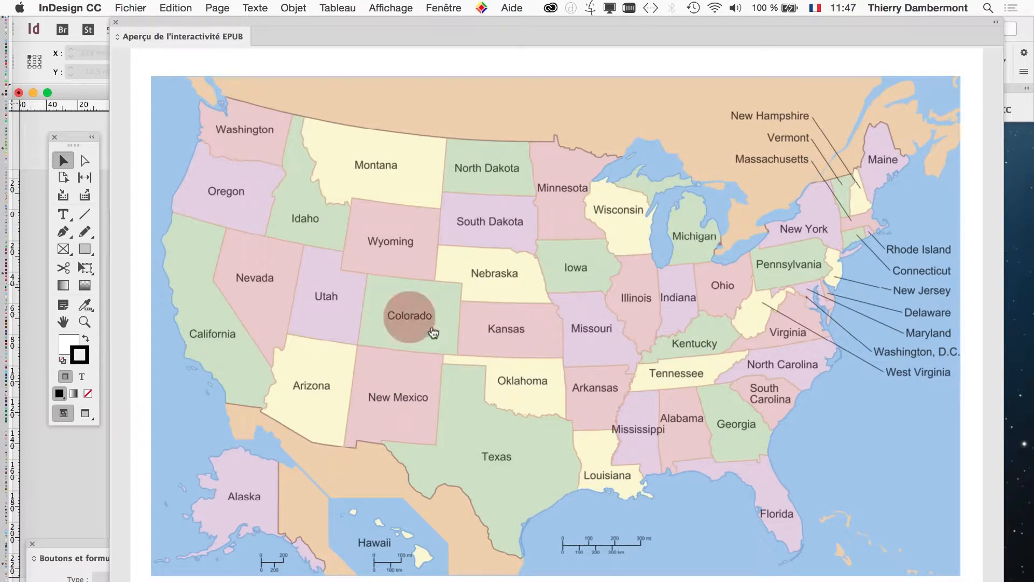
left_click(410, 318)
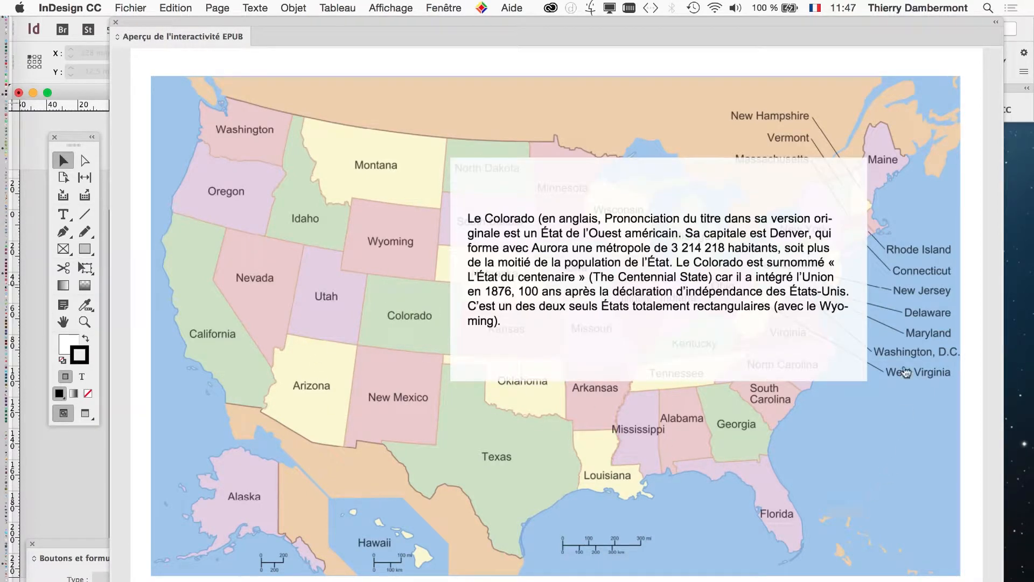
left_click(409, 326)
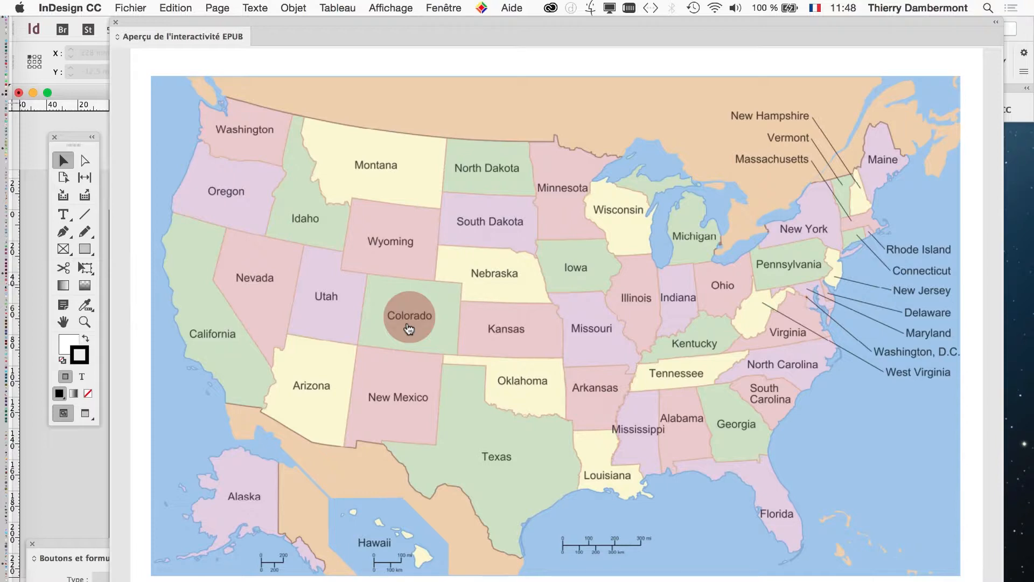
left_click(409, 328)
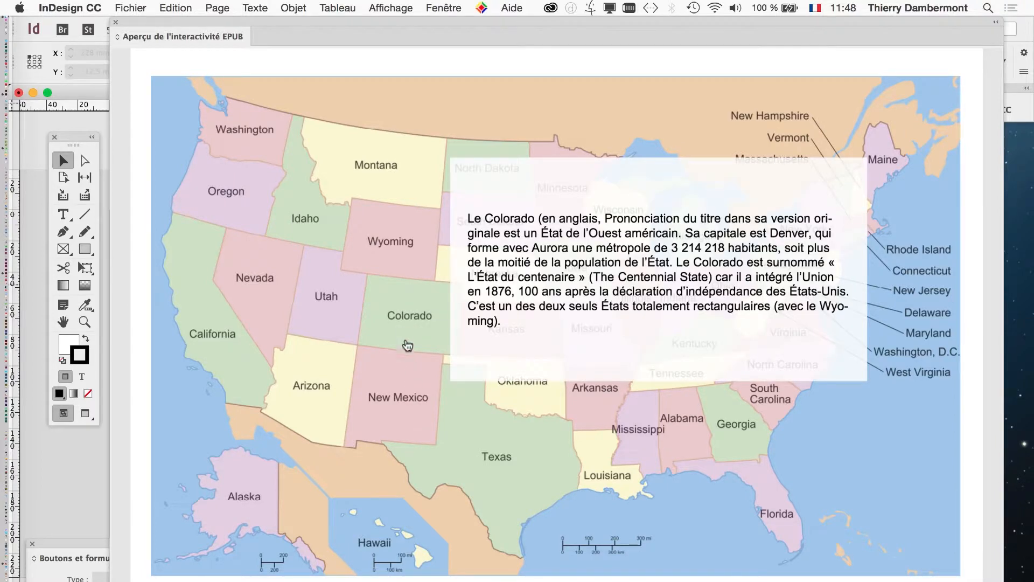
left_click(611, 241)
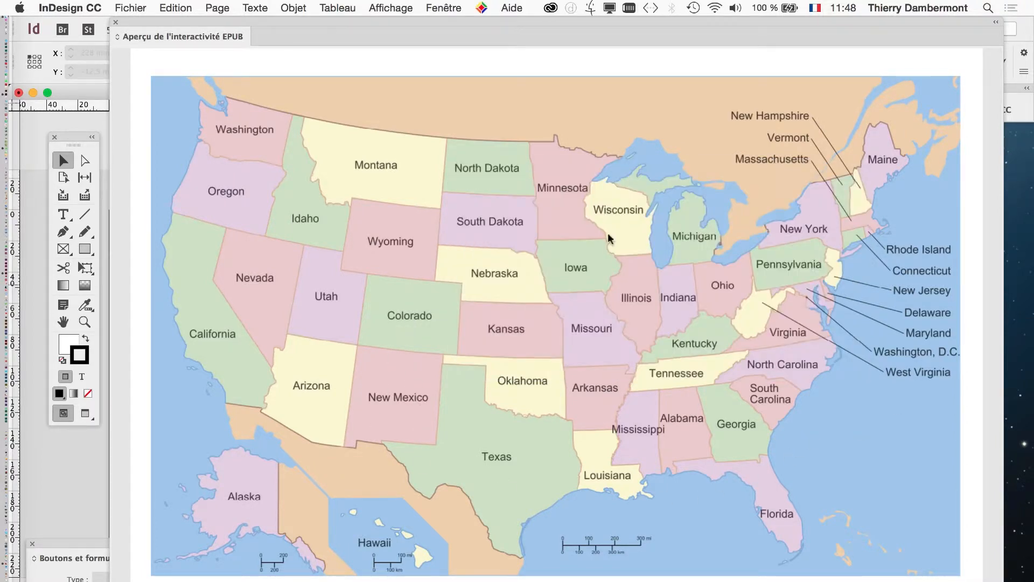
left_click(411, 324)
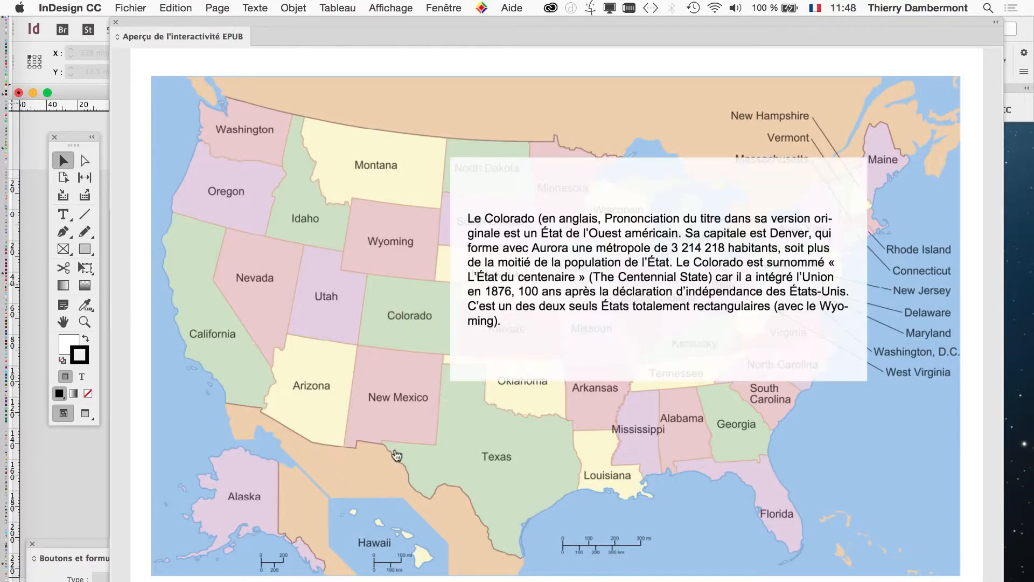
left_click(409, 321)
left_click(416, 322)
left_click(594, 125)
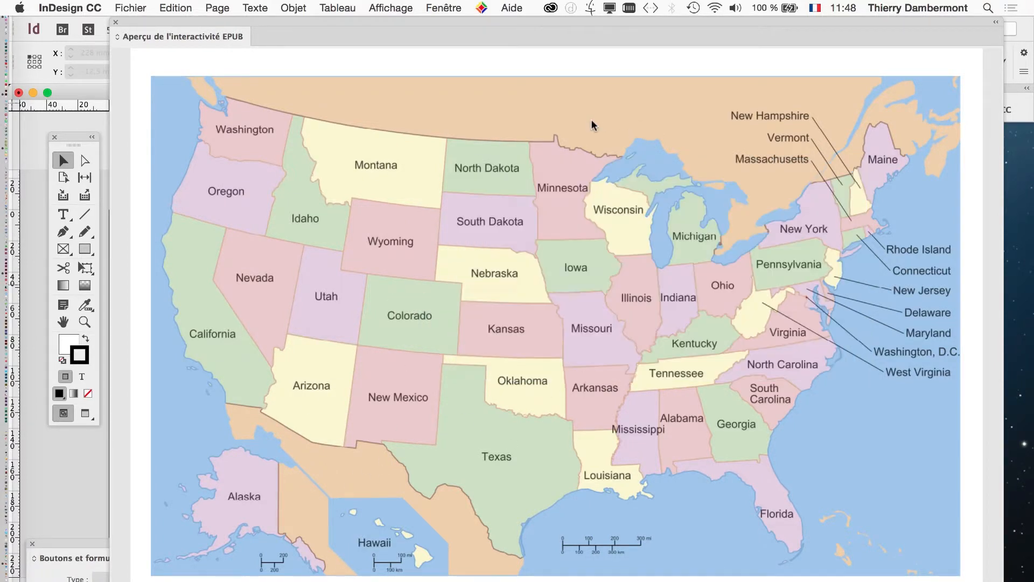
left_click(416, 322)
left_click(787, 456)
left_click(412, 320)
left_click(409, 318)
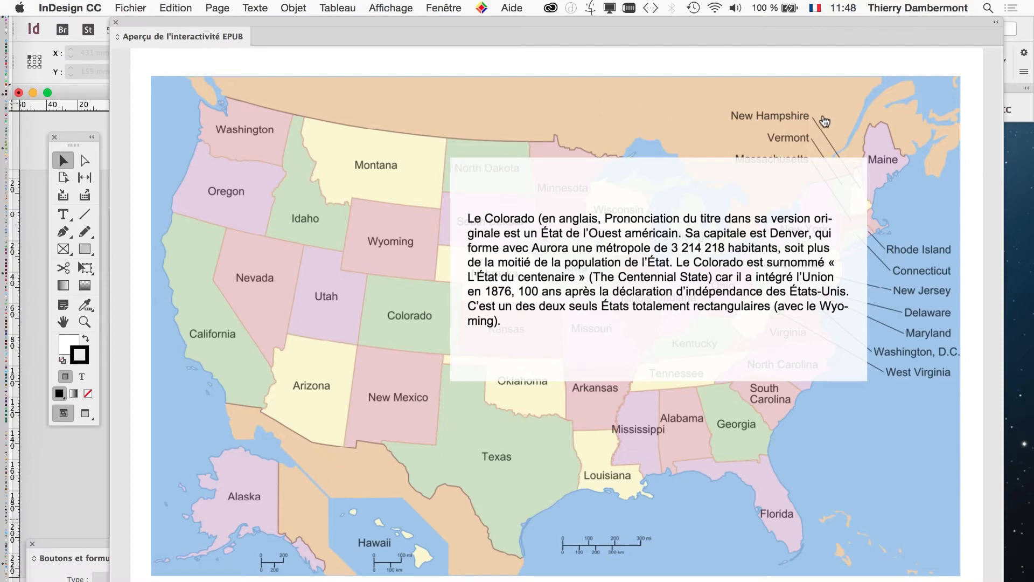
left_click(231, 205)
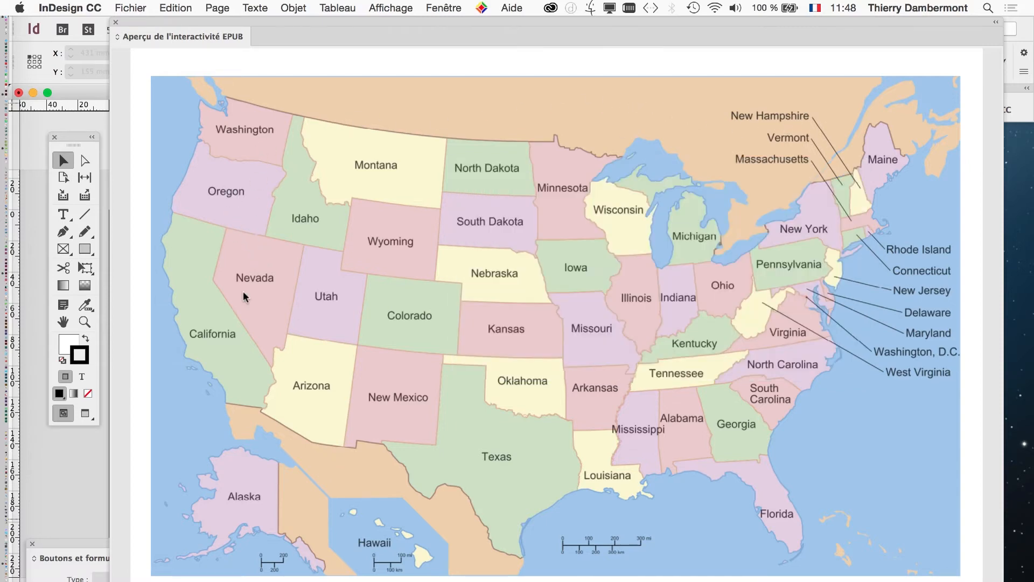
left_click(410, 317)
left_click(913, 408)
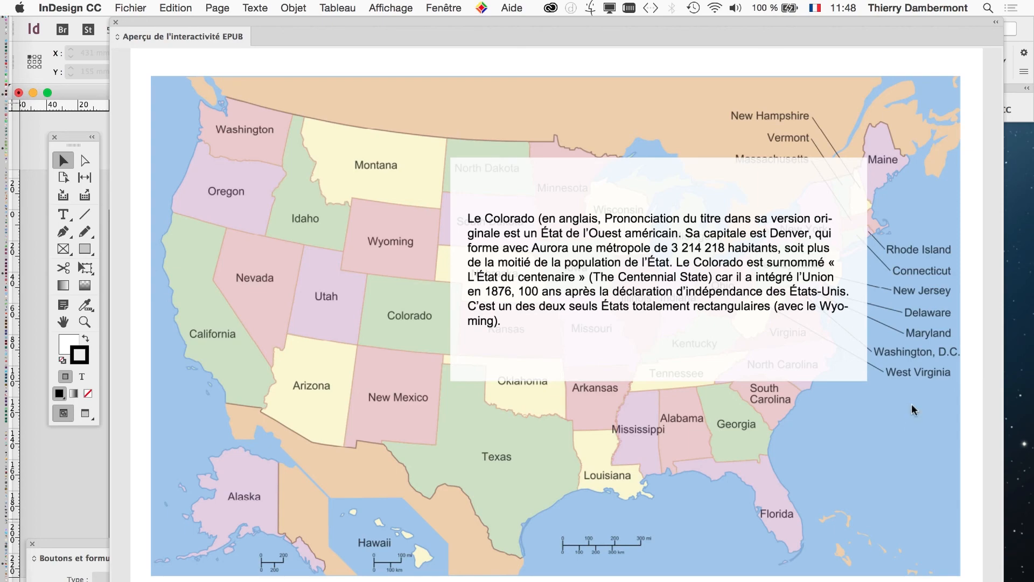